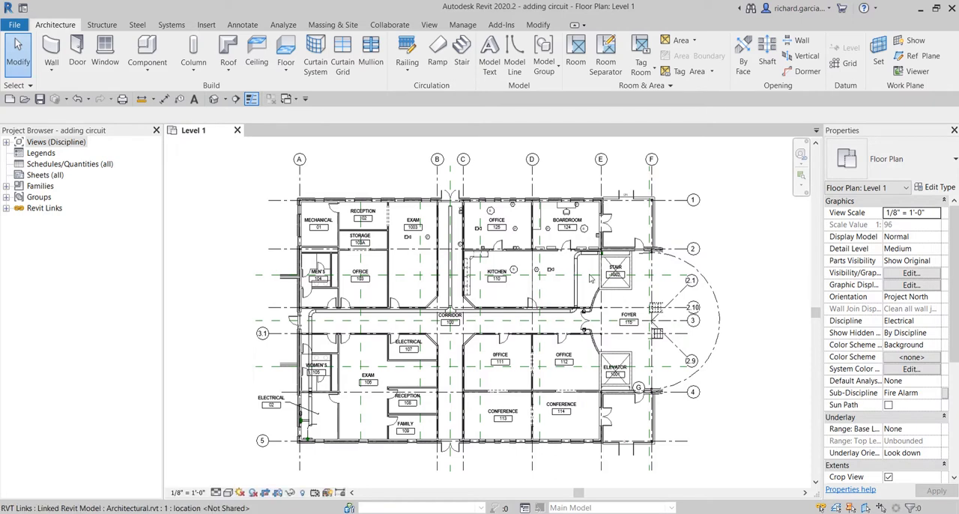
Step: Inspect the properties of the lower fire alarm control panel on the west wall of Electrical room 02
scroll(577, 241, "up", 4)
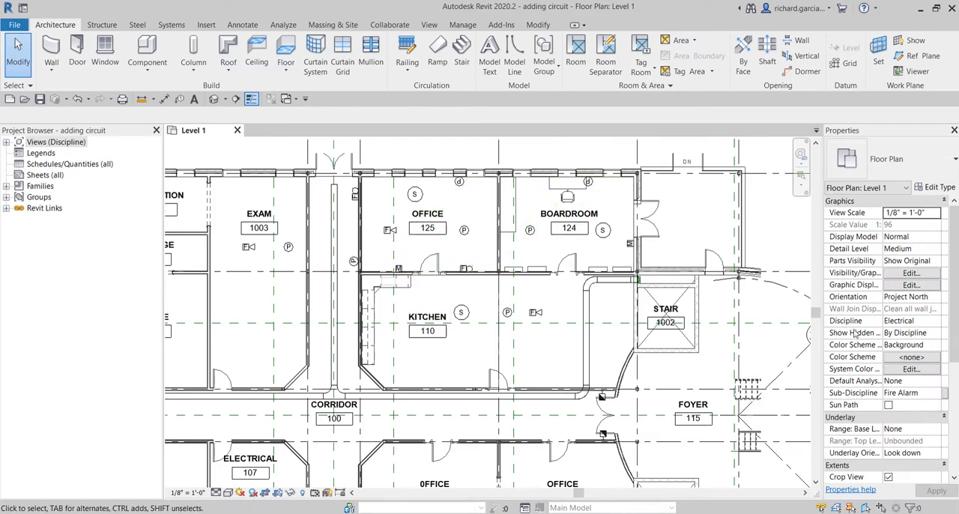
scroll(854, 333, "down", 2)
scroll(460, 336, "down", 2)
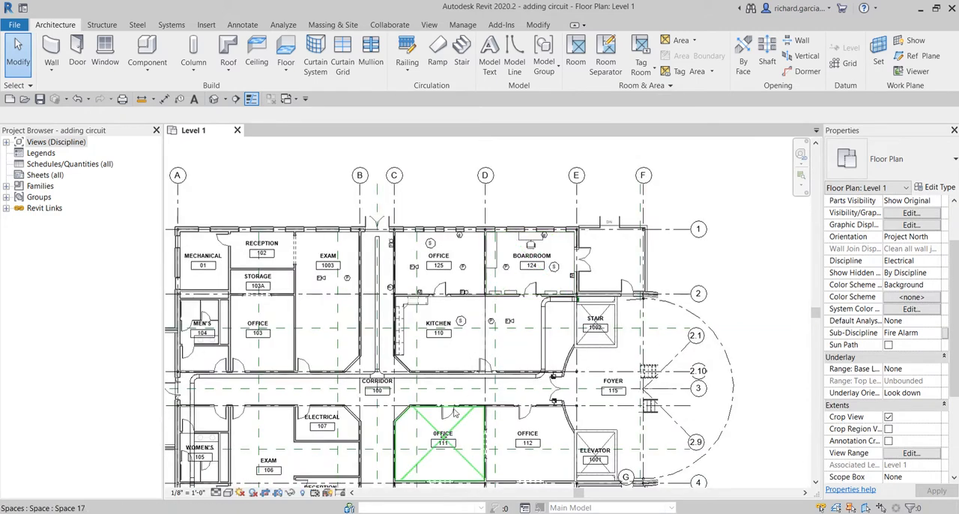
middle_click_drag(453, 413, 576, 271)
scroll(297, 393, "up", 7)
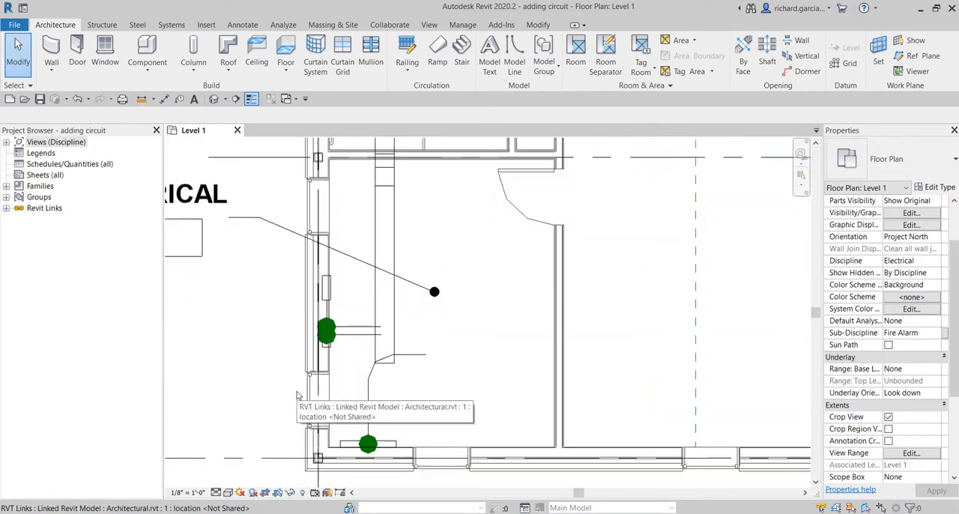
scroll(338, 358, "up", 3)
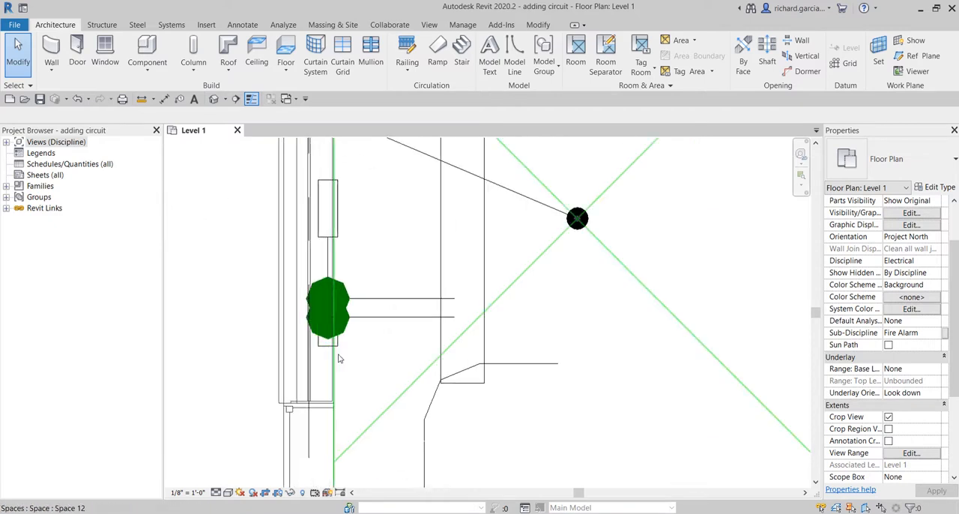
left_click(337, 352)
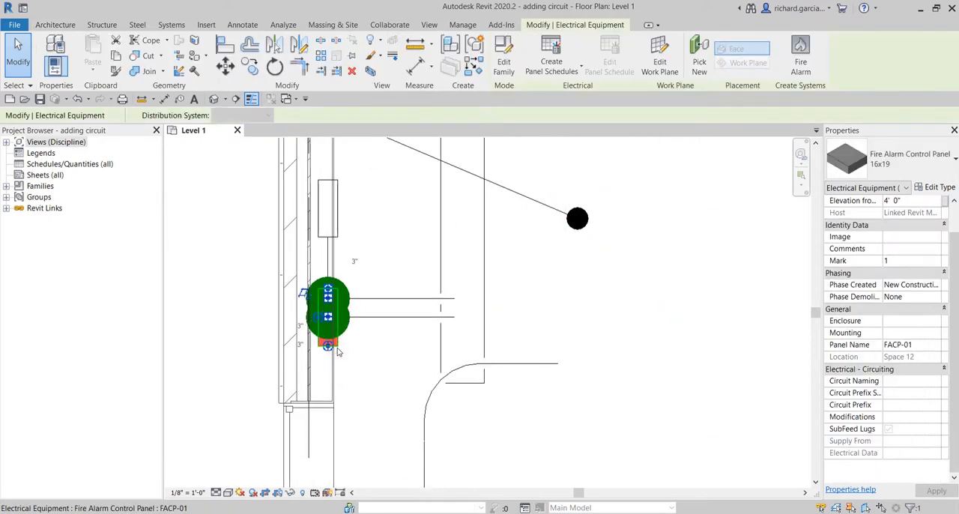
key("ctrl")
key("ctrl")
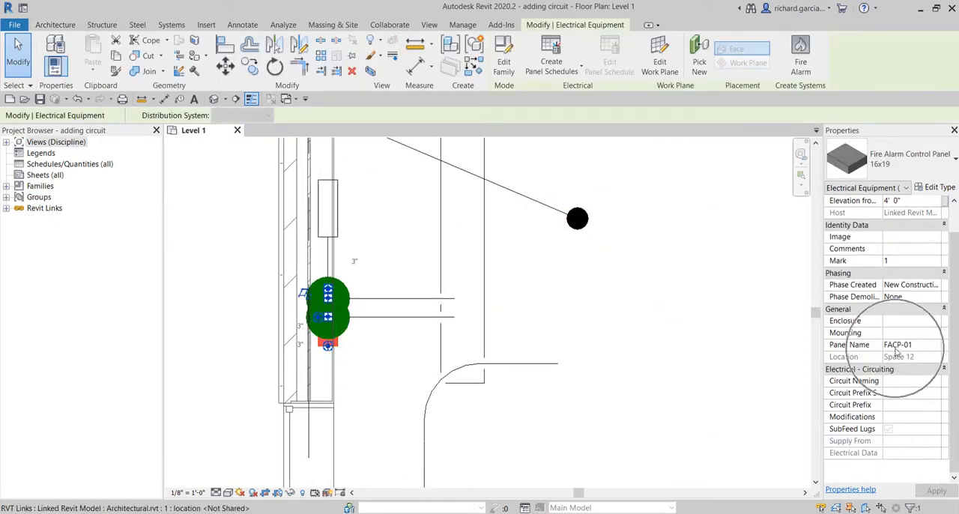
Step: Inspect the properties of the upper fire alarm control panel on the same wall and clear the selection
left_click(364, 212)
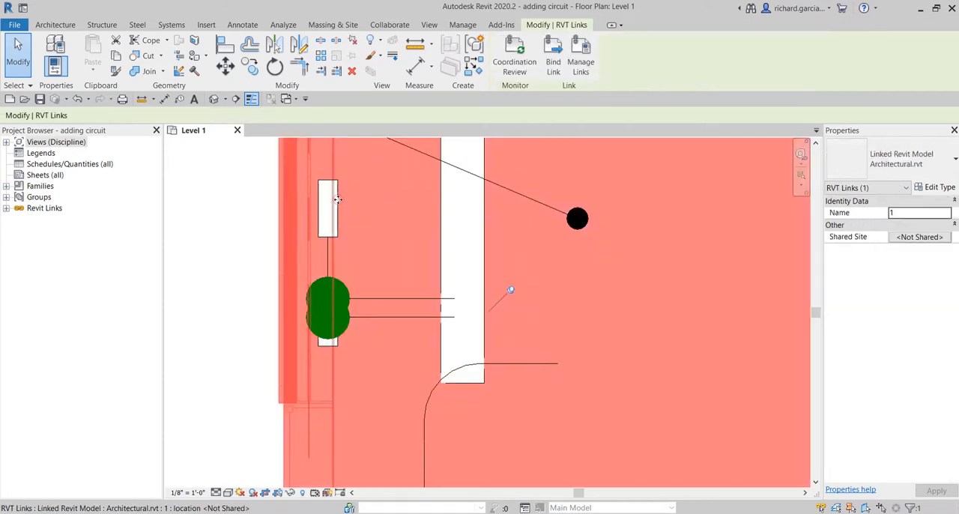
key("Escape")
left_click(330, 202)
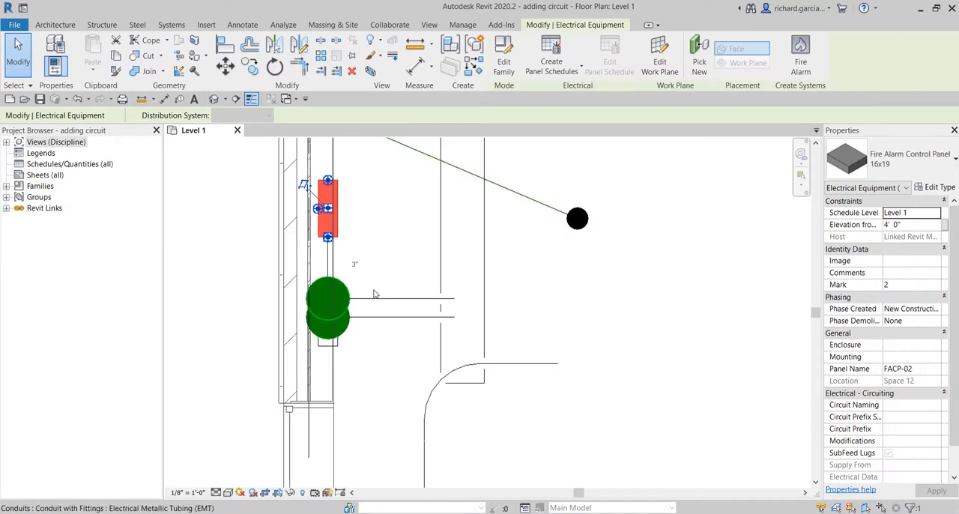
key("Escape")
Step: Set the Level 1 plan's detail level to Fine to check the conduits and cable tray in the electrical room
scroll(387, 304, "down", 2)
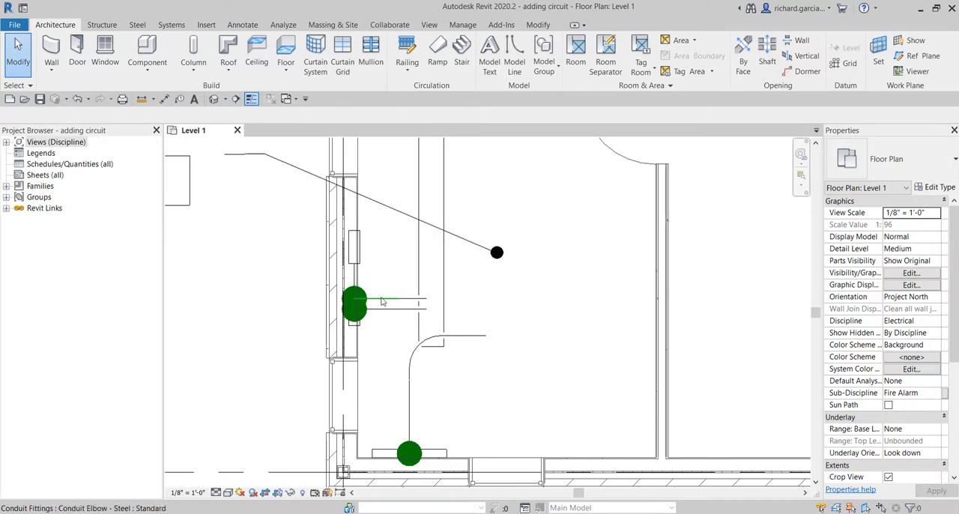
left_click(215, 494)
left_click(234, 479)
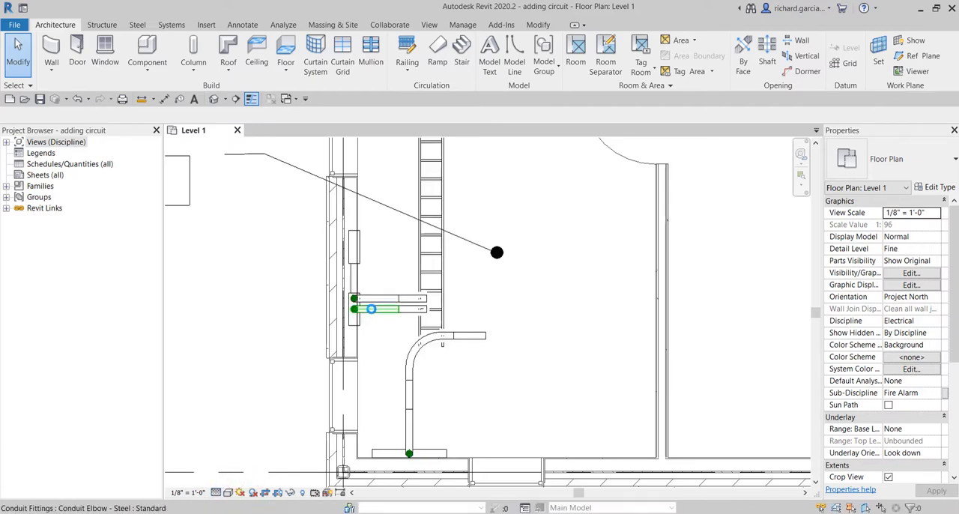
key("ctrl")
key("ctrl")
key("ctrl")
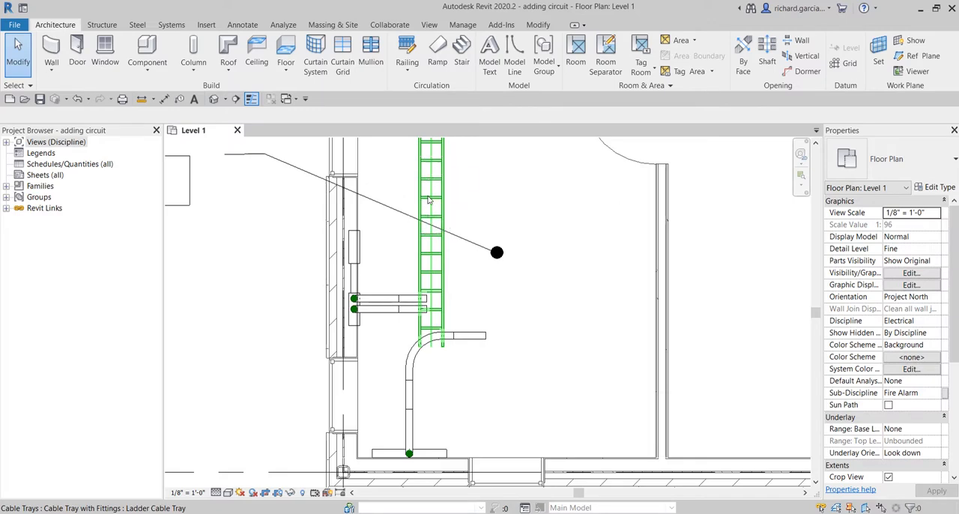
Step: Examine the ladder cable tray route through the corridor and the wall-mounted fire alarm hold-open device near the foyer doors
scroll(428, 199, "down", 5)
middle_click_drag(517, 205, 588, 313)
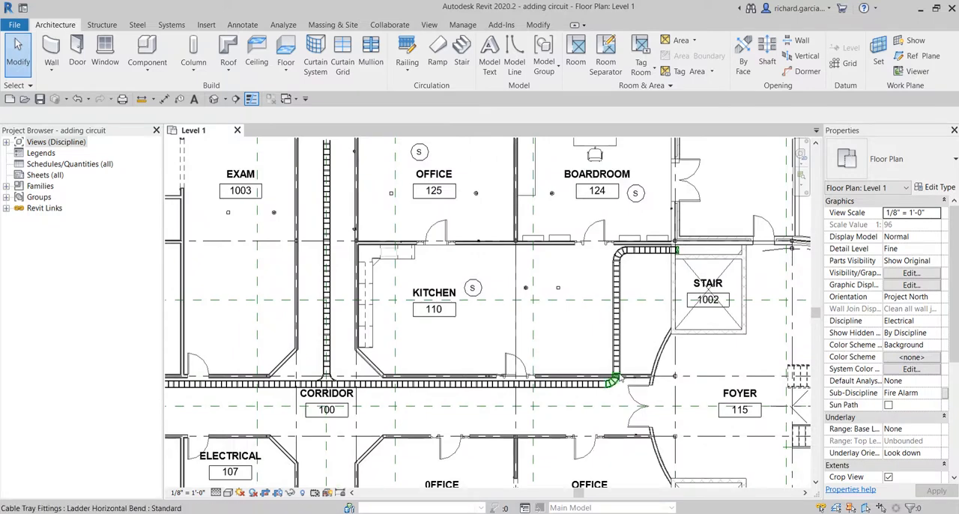
middle_click_drag(640, 433, 592, 329)
scroll(590, 328, "up", 3)
scroll(589, 332, "up", 3)
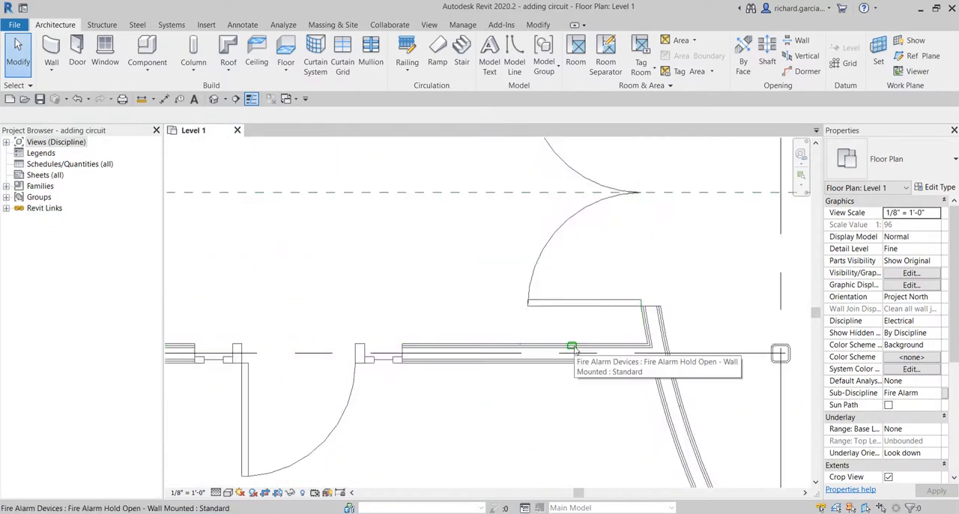
scroll(574, 349, "down", 3)
middle_click_drag(557, 250, 581, 335)
scroll(588, 265, "down", 3)
middle_click_drag(570, 247, 586, 438)
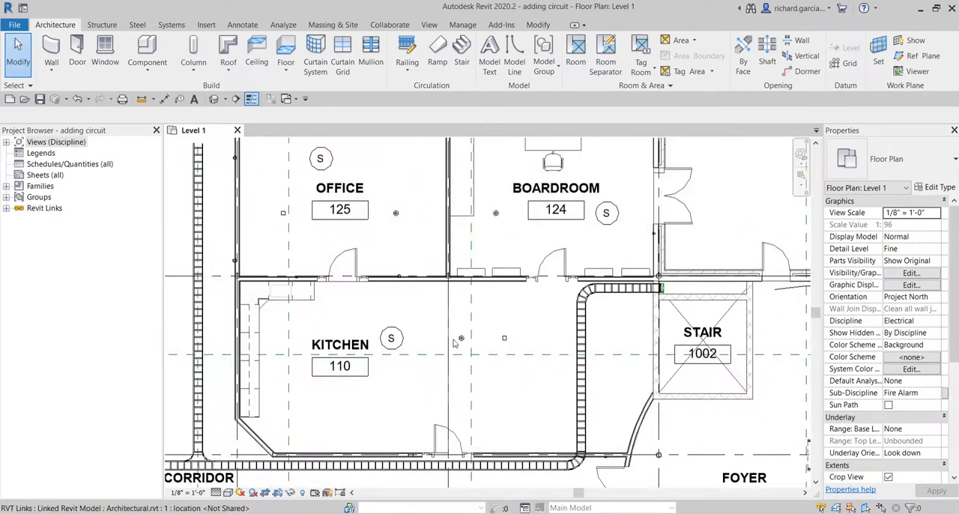
Step: Set the Level 1 plan's detail level to Medium
left_click(217, 492)
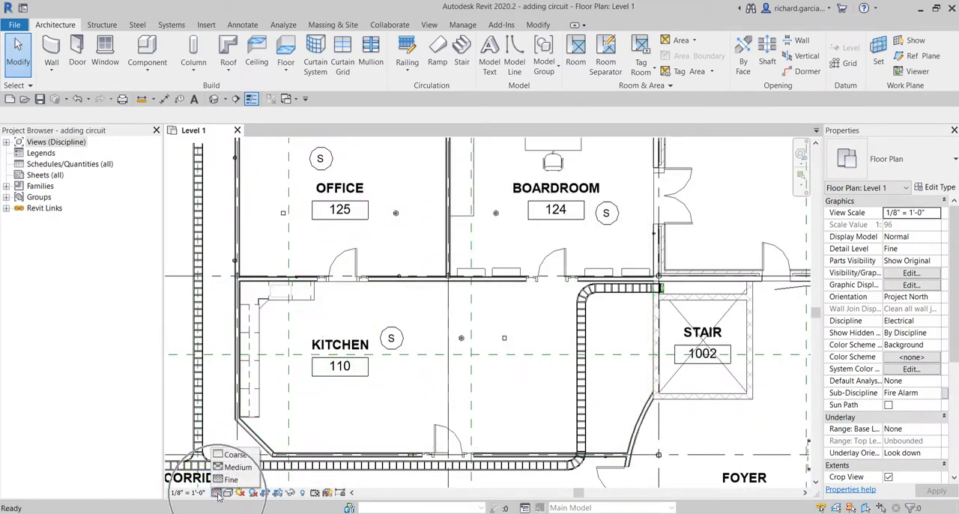
left_click(233, 467)
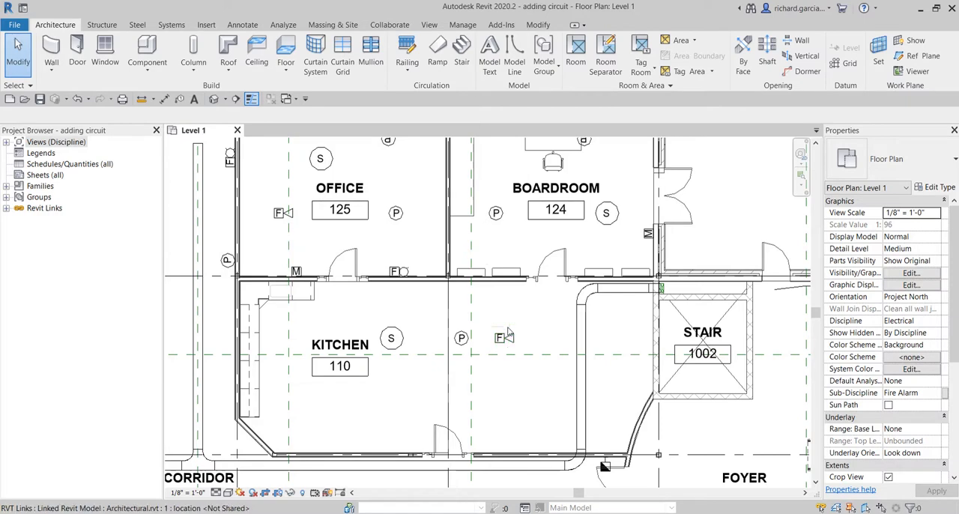
Step: Open the family of the smoke detector in Boardroom 124 for editing
scroll(508, 331, "up", 2)
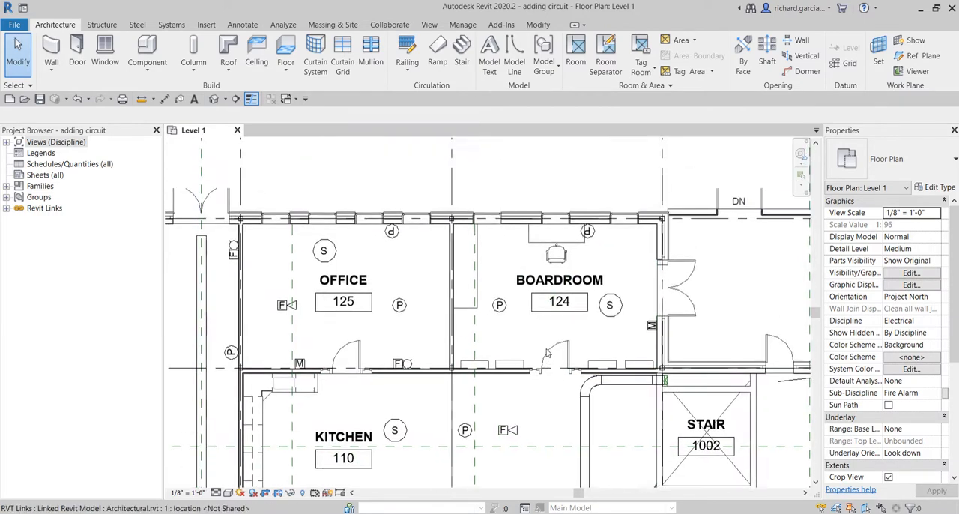
scroll(566, 337, "up", 2)
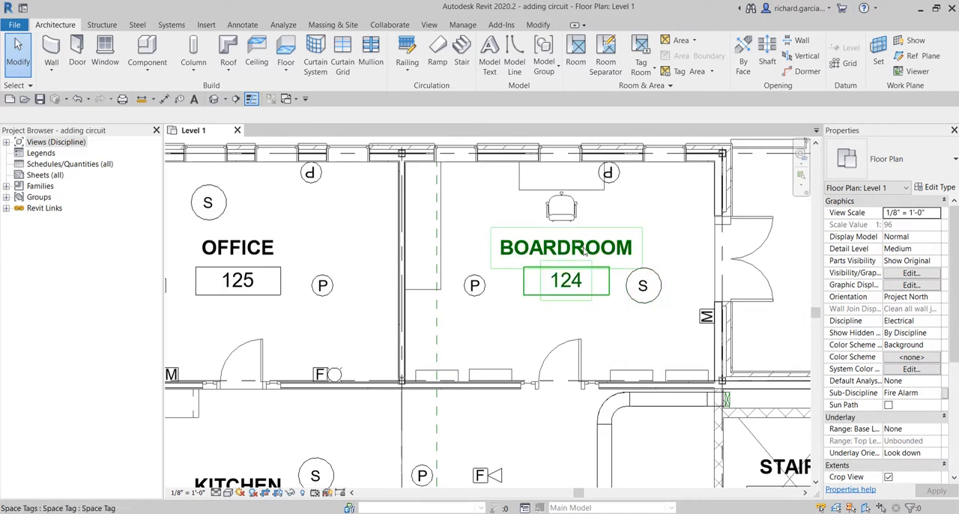
left_click(644, 305)
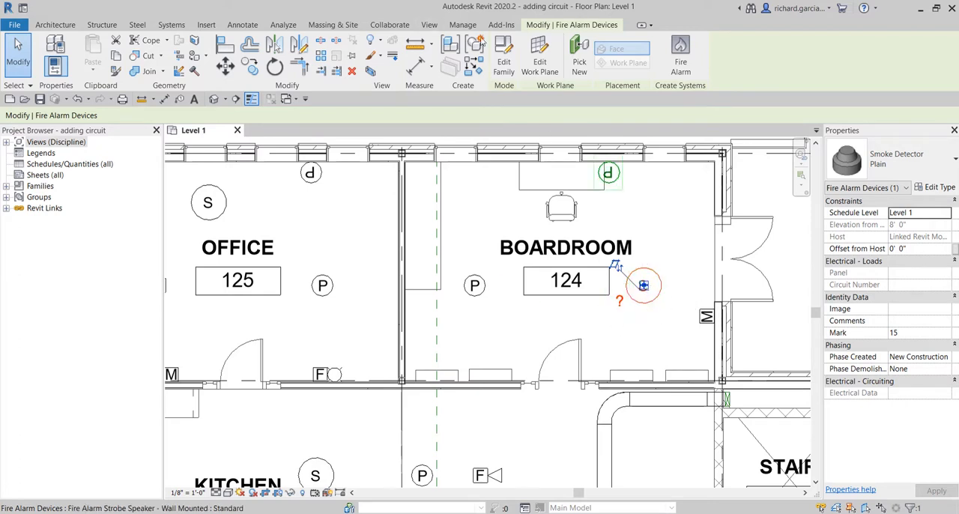
left_click(505, 58)
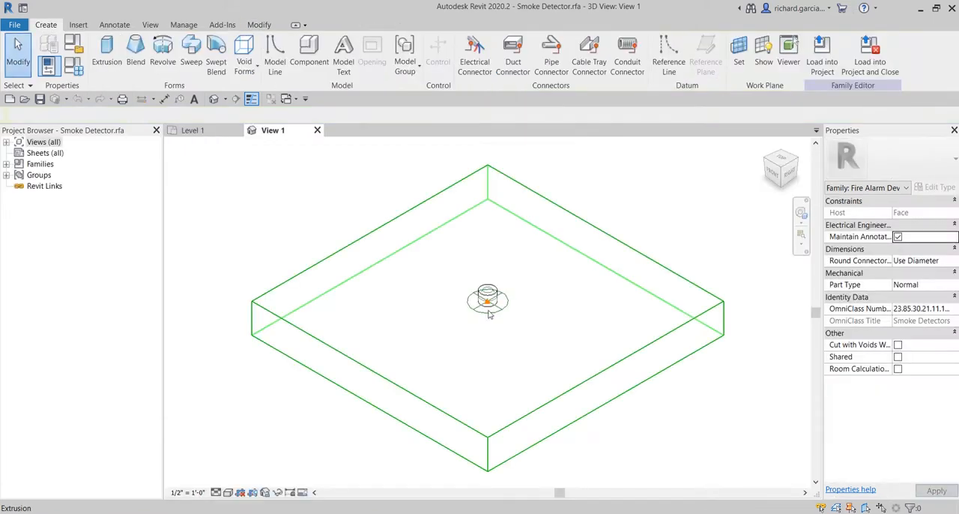
Step: Check the system type of the smoke detector's electrical connector and close the family without saving
scroll(487, 265, "up", 5)
scroll(488, 298, "up", 3)
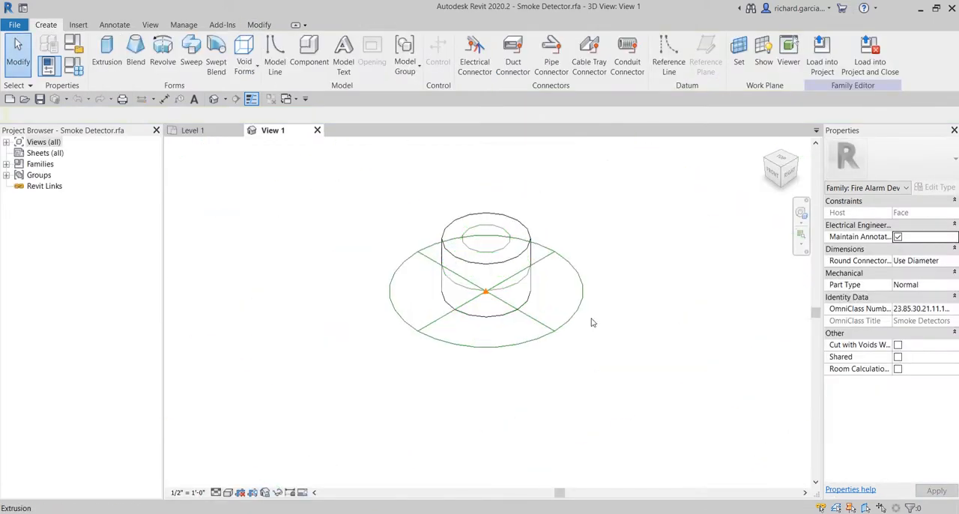
left_click(543, 330)
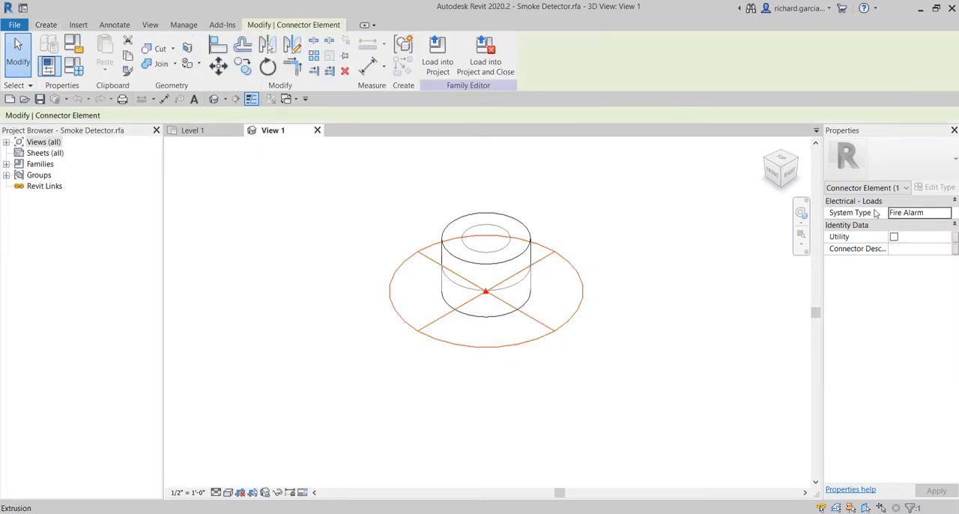
left_click(917, 214)
left_click(588, 197)
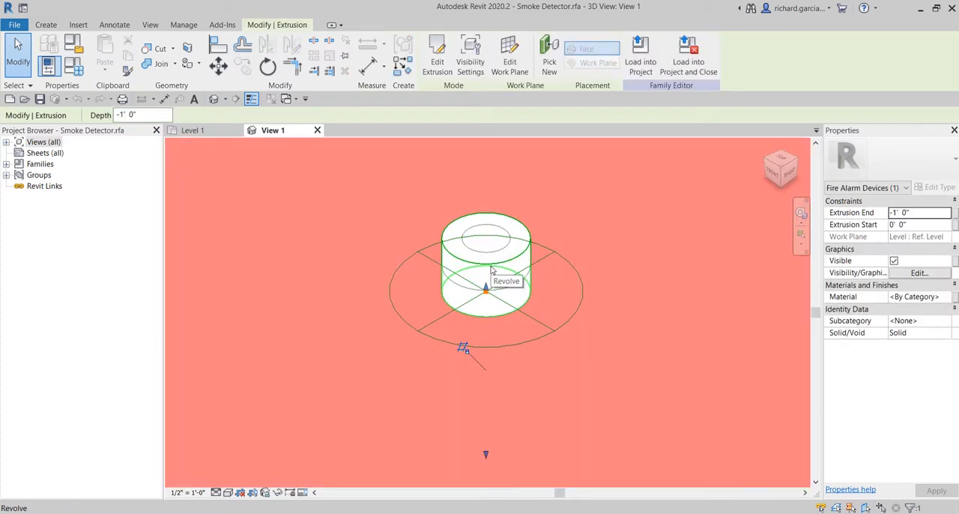
left_click(566, 327)
left_click(566, 327)
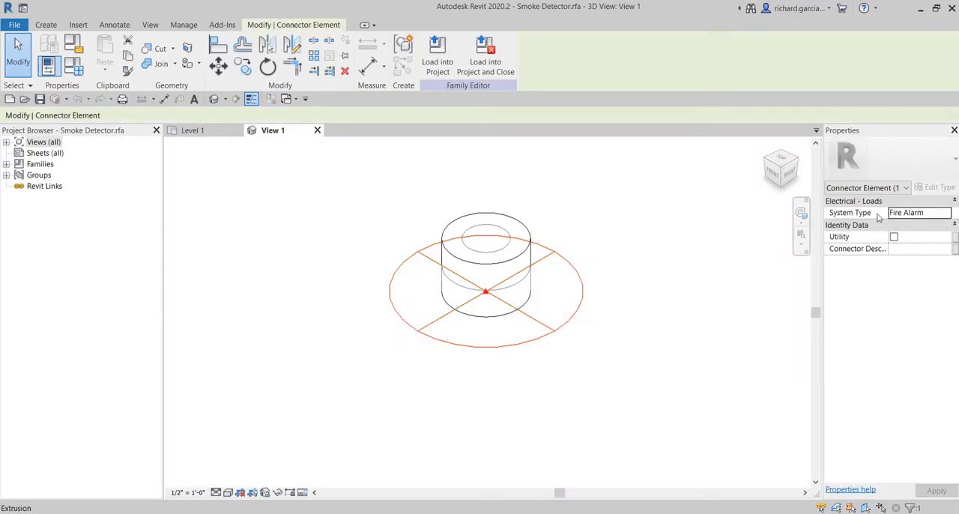
left_click(317, 131)
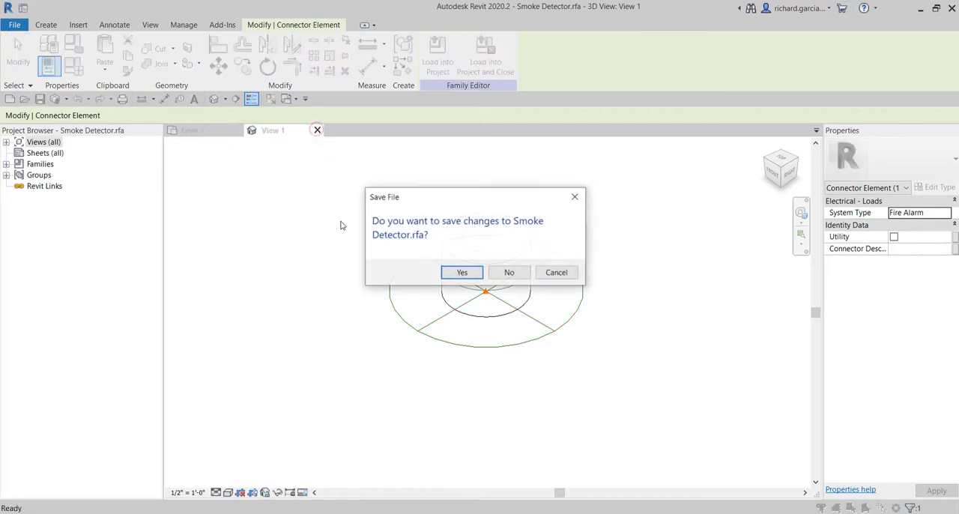
left_click(503, 271)
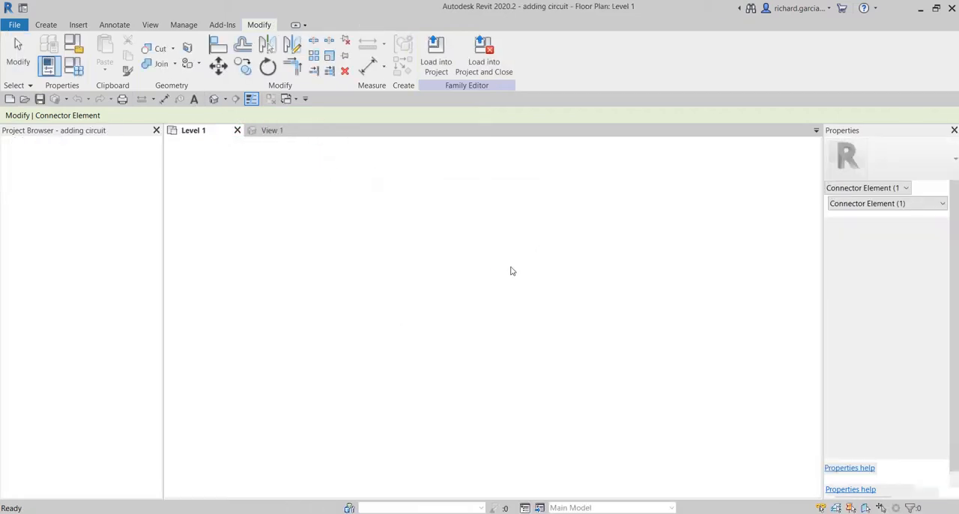
Step: Create a fire alarm circuit for the smoke detector in Boardroom 124
left_click(686, 288)
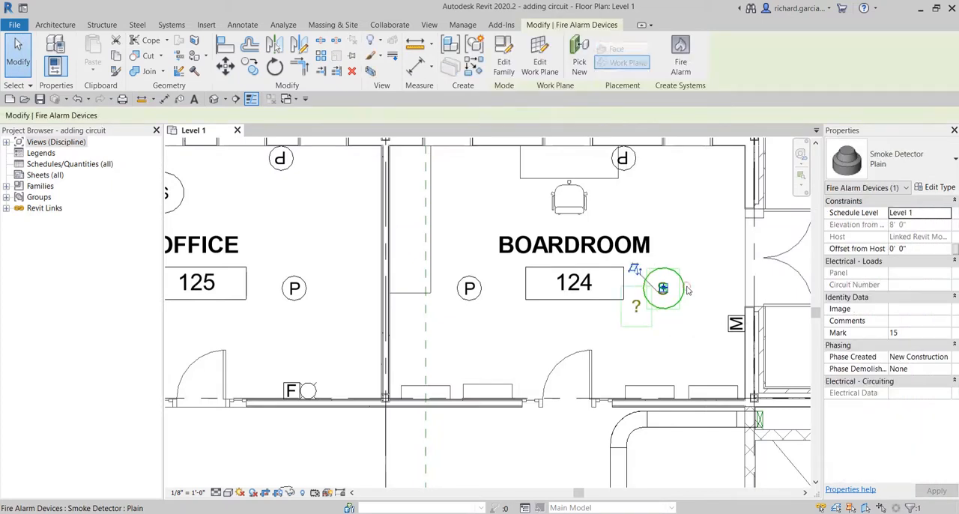
left_click(680, 87)
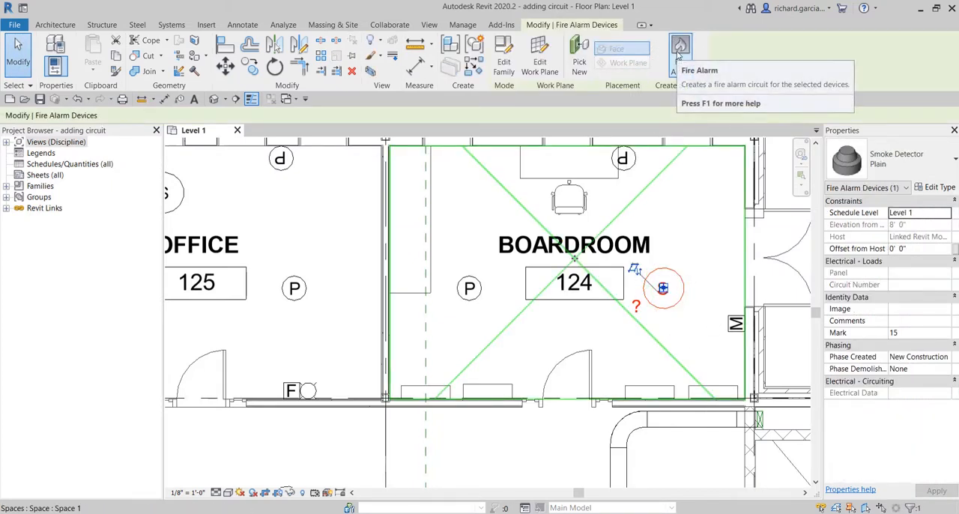
left_click(678, 51)
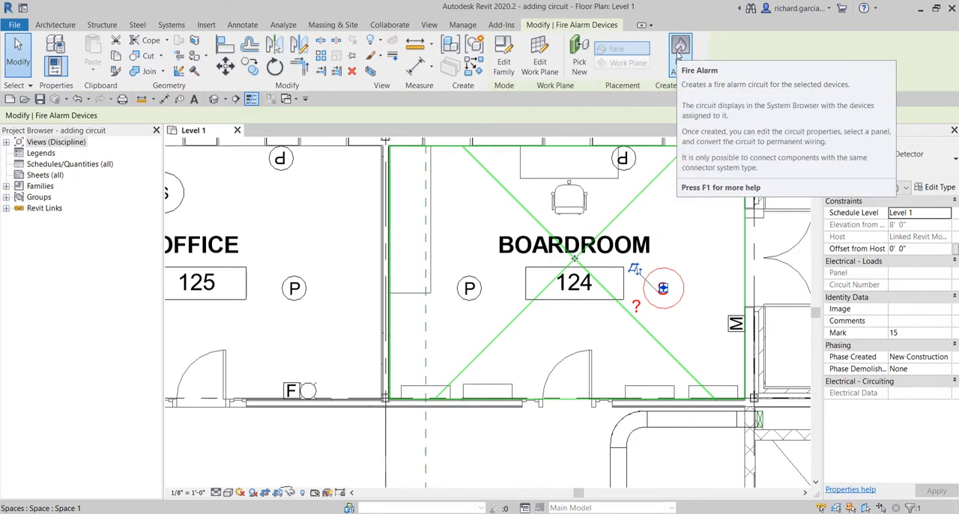
left_click(678, 51)
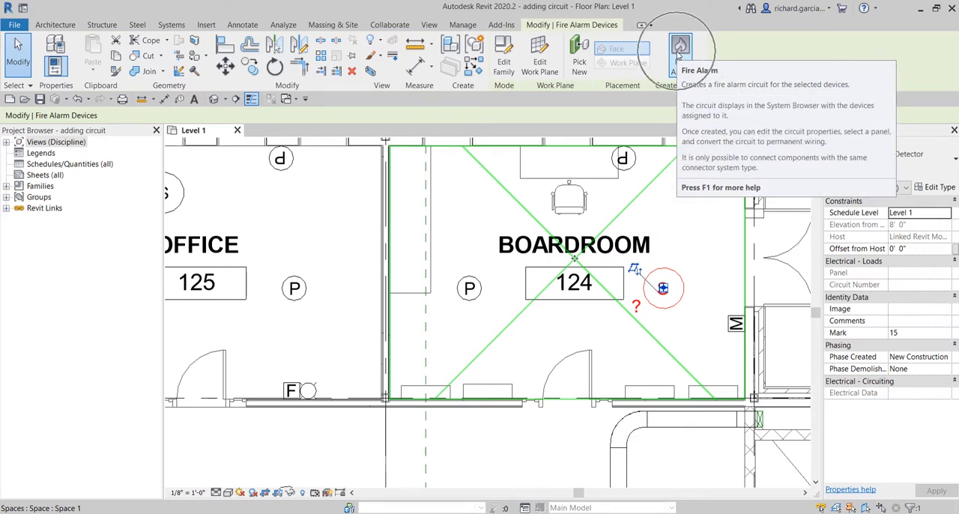
left_click(677, 52)
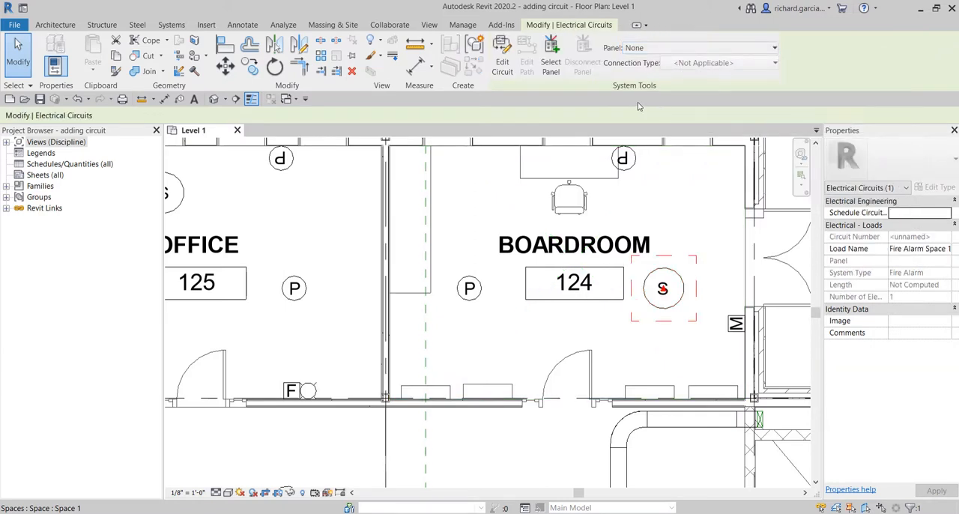
Step: Assign the smoke detector's fire alarm circuit to panel FACP-01 and clear the selection
left_click(634, 49)
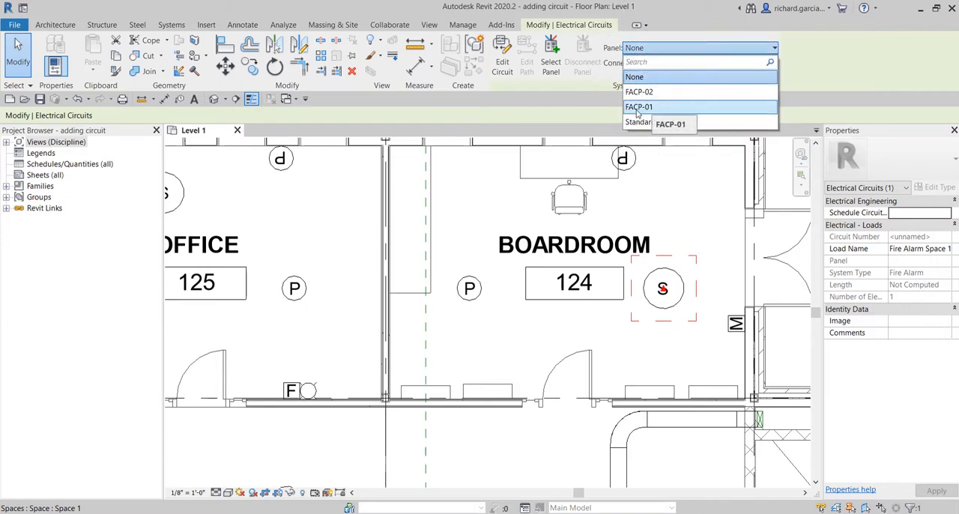
left_click(637, 107)
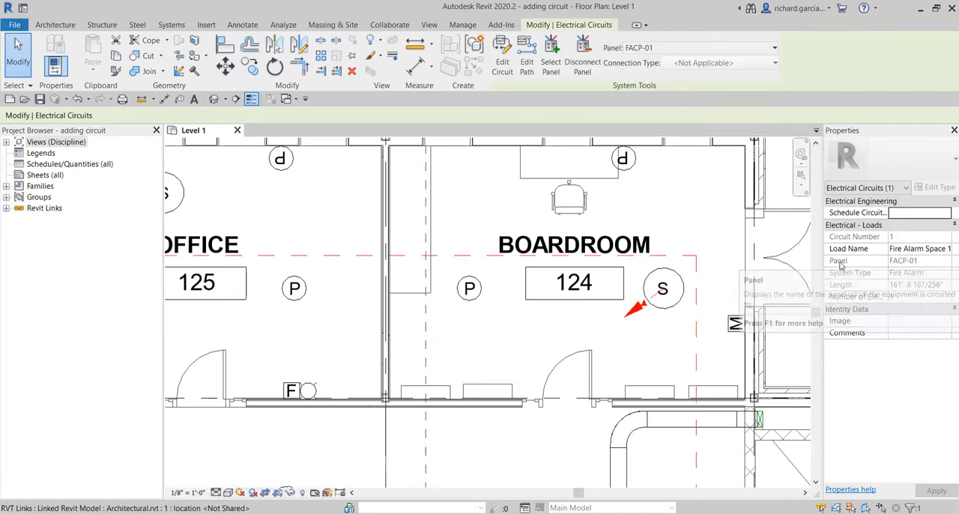
left_click(911, 262)
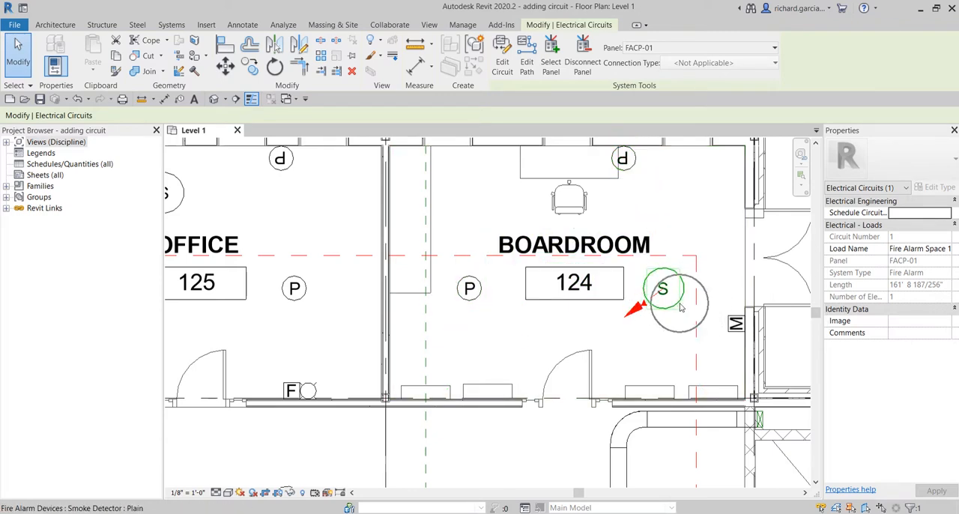
left_click(19, 51)
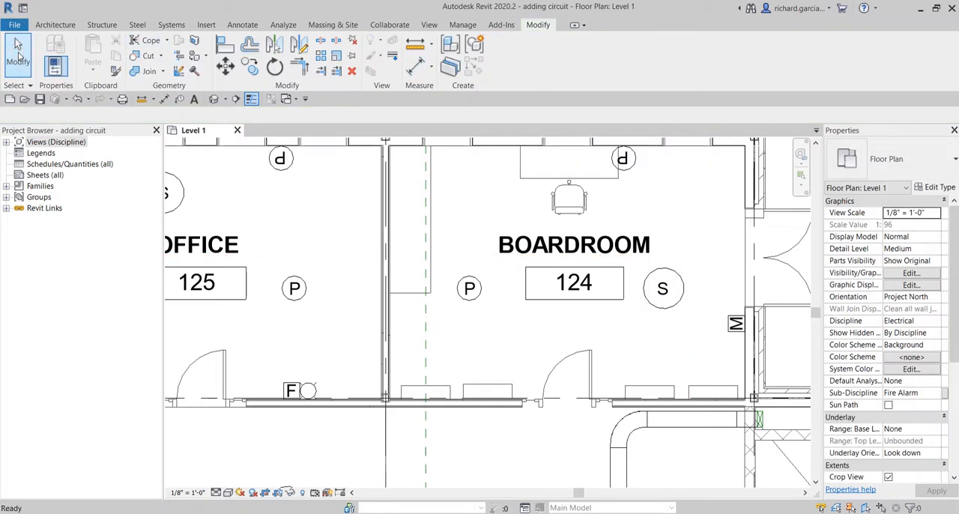
Step: Open the fire alarm circuit of the smoke detector in Boardroom 124 for editing
left_click(669, 274)
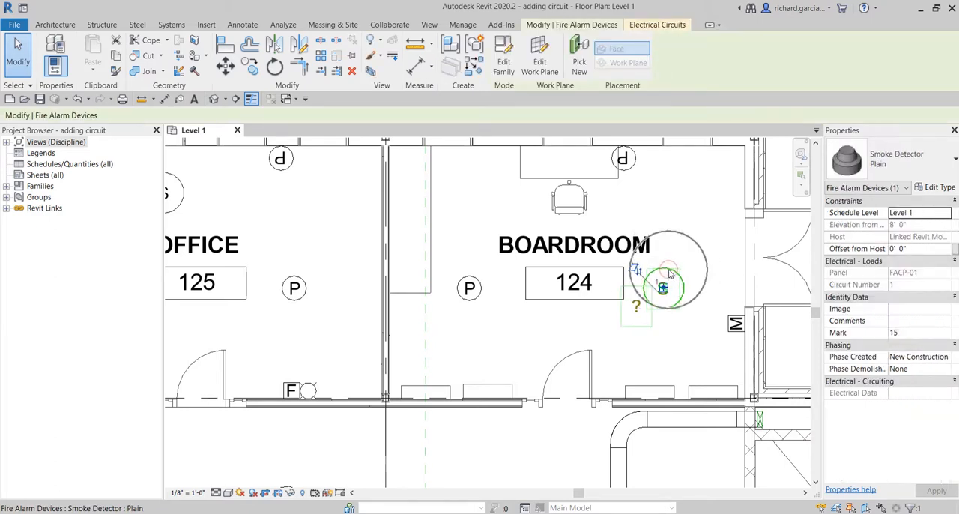
left_click(655, 25)
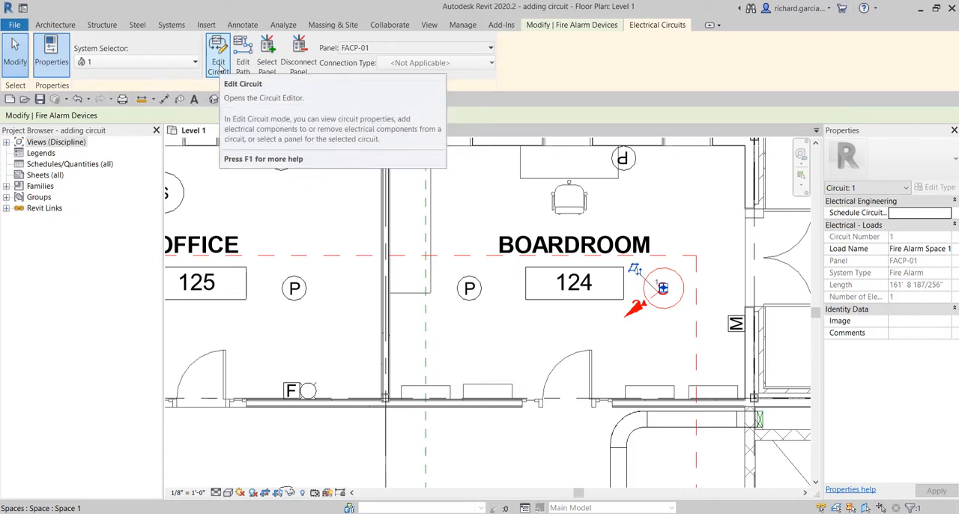
left_click(218, 66)
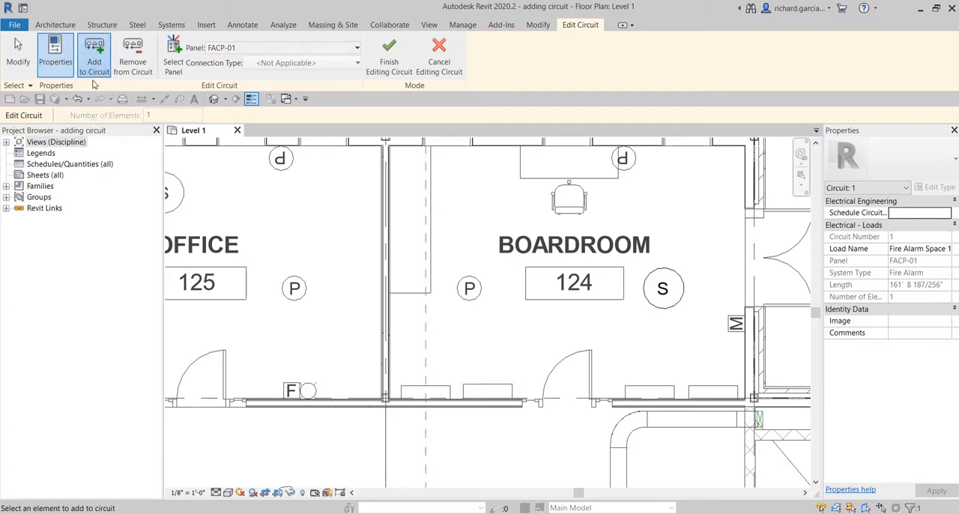
Step: Add the manual pull station and the wall-mounted and ceiling-mounted strobe speakers in Boardroom 124 to the circuit and finish editing it
middle_click_drag(680, 373, 656, 386)
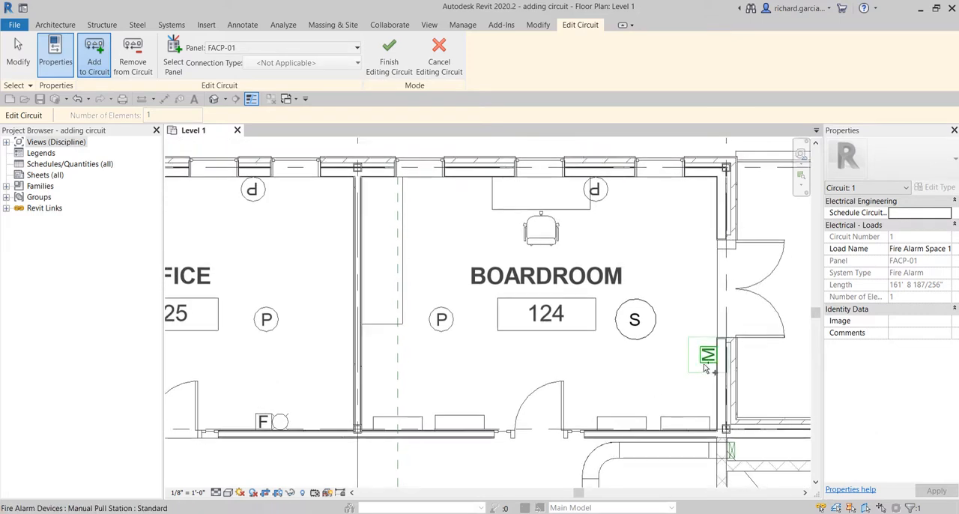
left_click(706, 368)
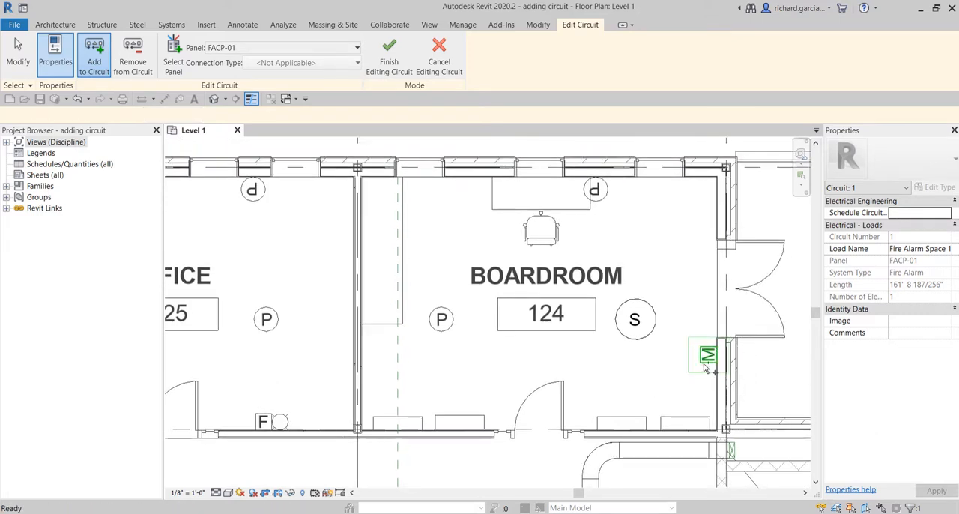
left_click(595, 200)
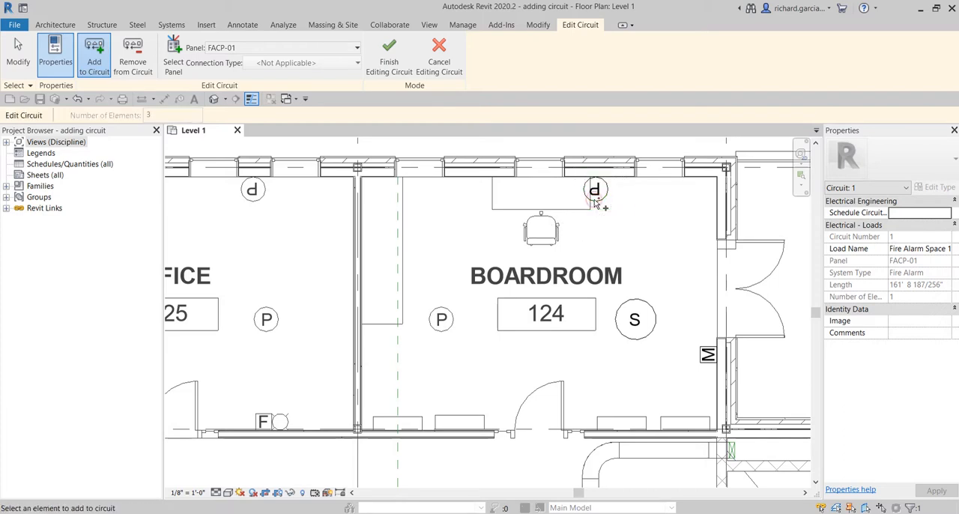
left_click(448, 318)
key("ctrl")
key("ctrl")
key("ctrl")
key("ctrl")
key("ctrl")
key("ctrl")
key("ctrl")
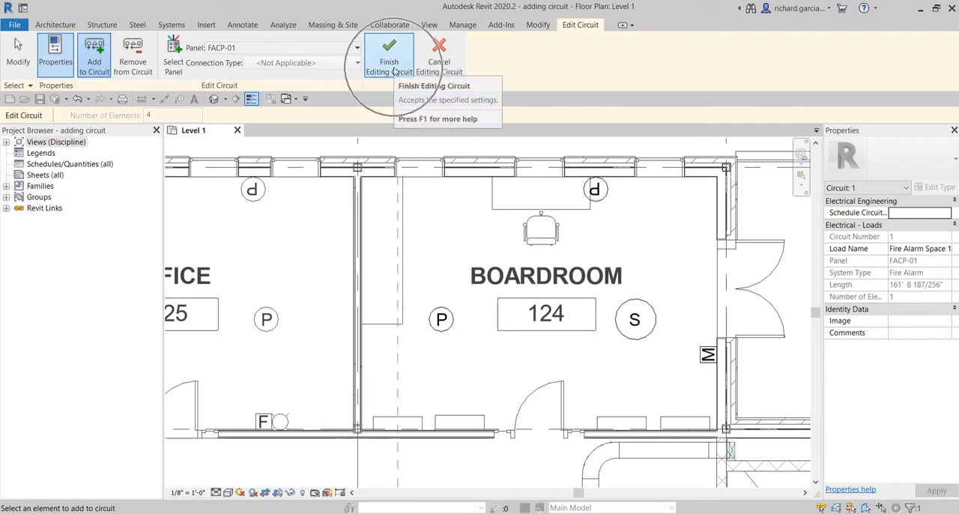
left_click(390, 66)
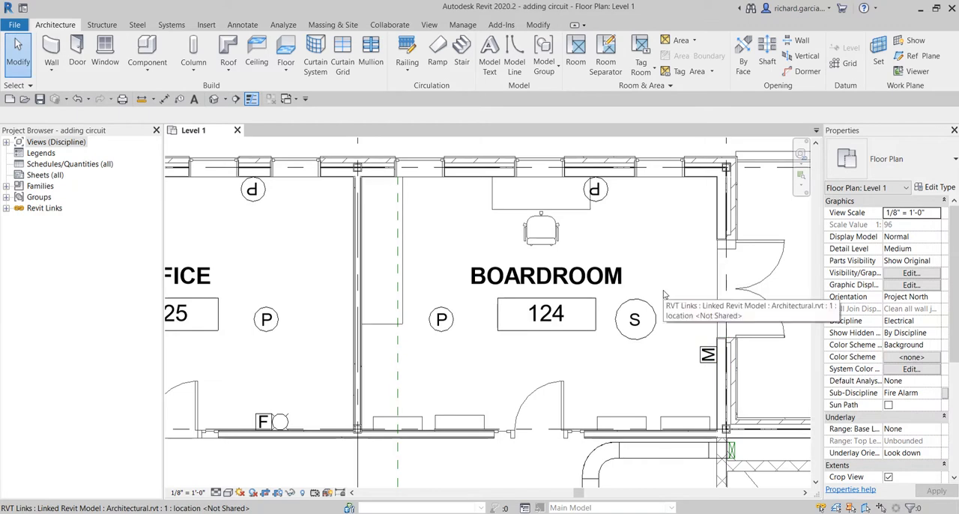
Step: Check the panel and circuit number of the pull station and the wall-mounted strobe speaker in Boardroom 124, and clear the selection
left_click(703, 360)
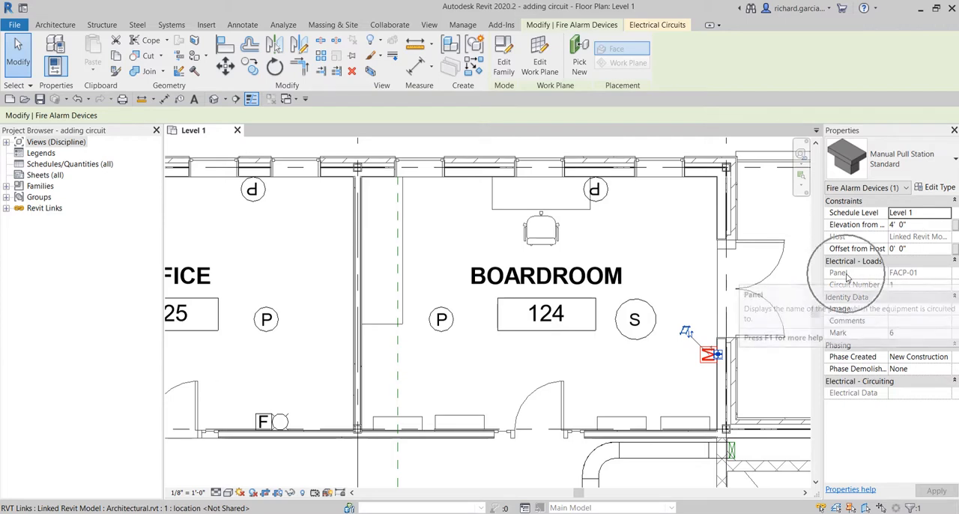
left_click(909, 276)
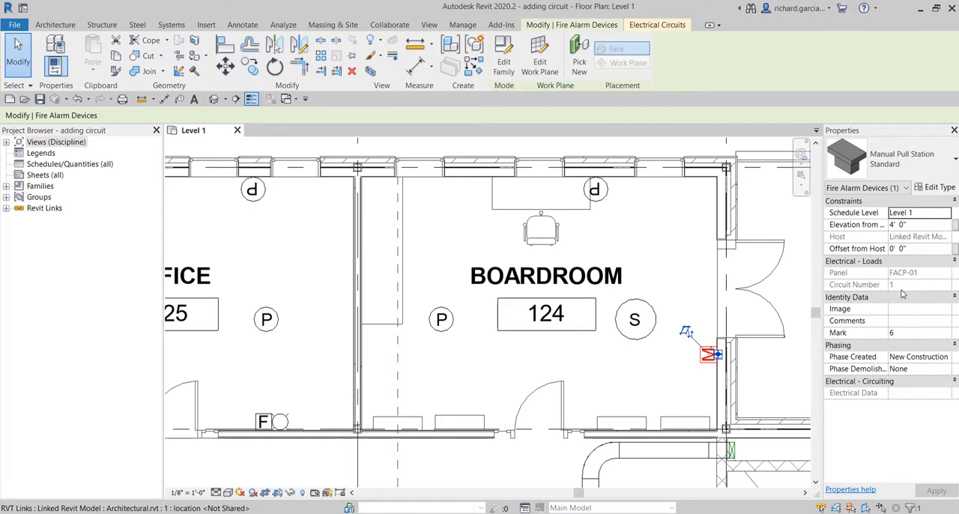
left_click(898, 286)
left_click(604, 192)
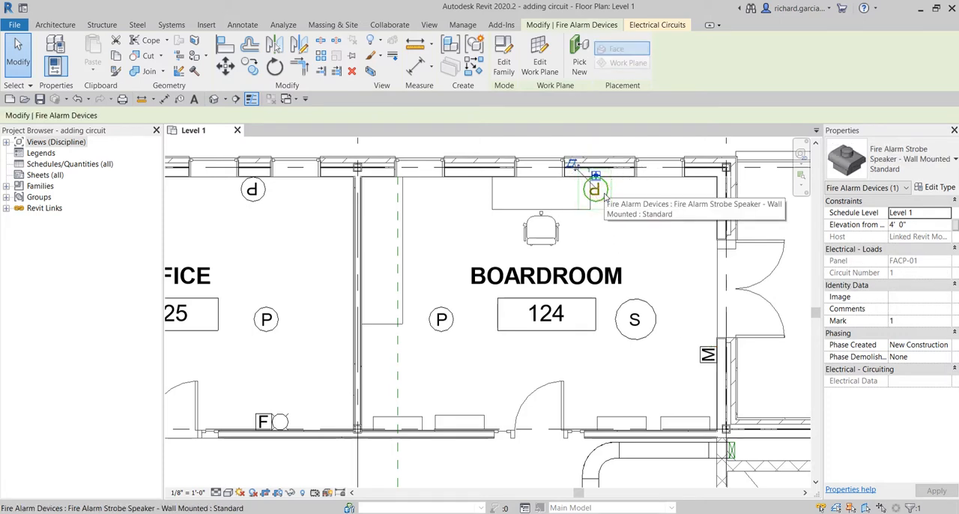
scroll(546, 212, "down", 2)
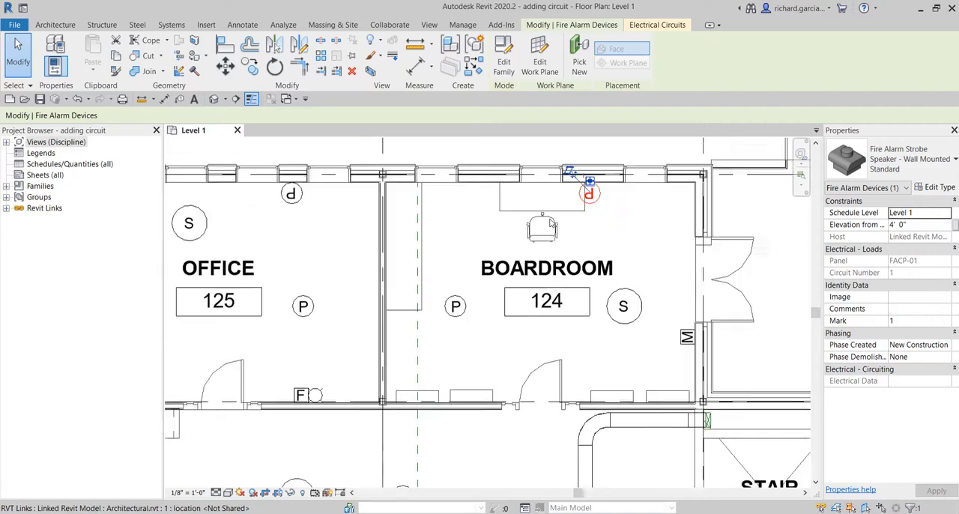
middle_click_drag(487, 276, 611, 276)
left_click(489, 146)
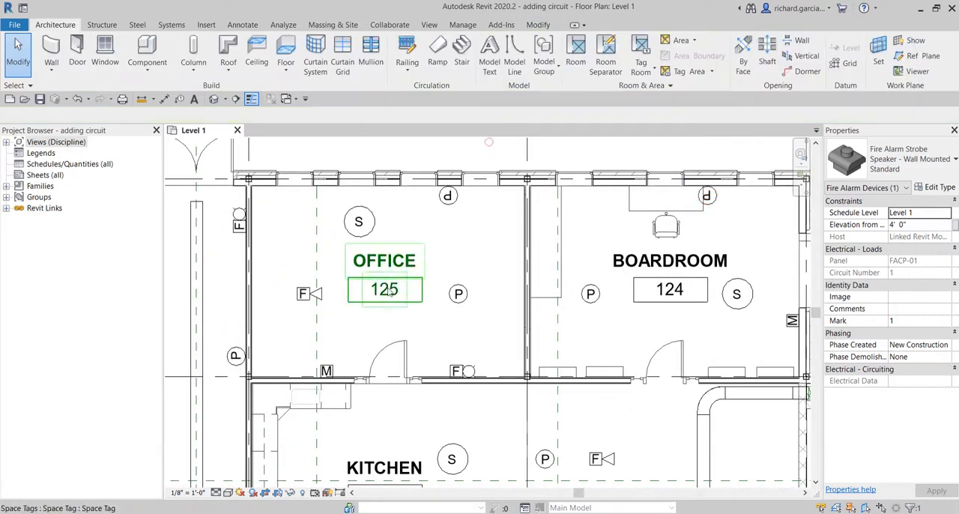
Step: Check the number and name of the space in Office 125 against its room number and room name
left_click(423, 315)
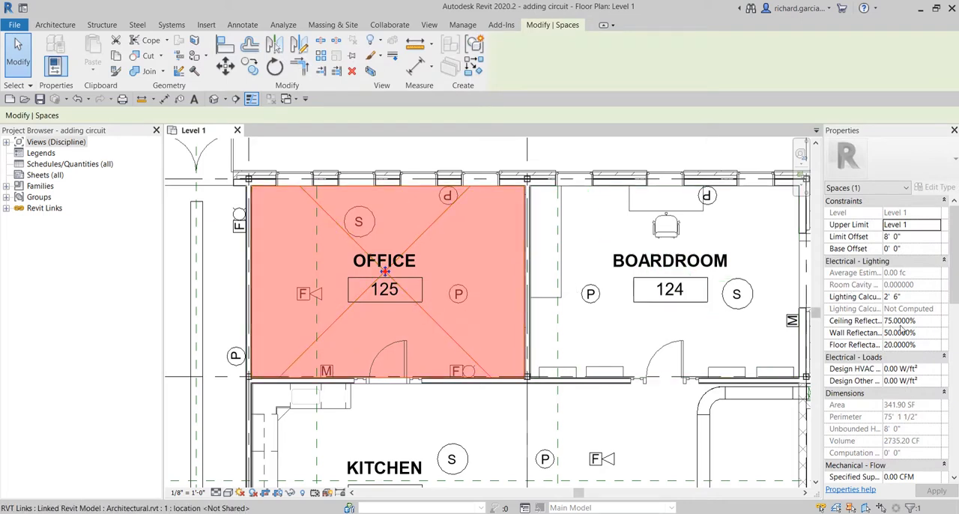
scroll(902, 330, "down", 6)
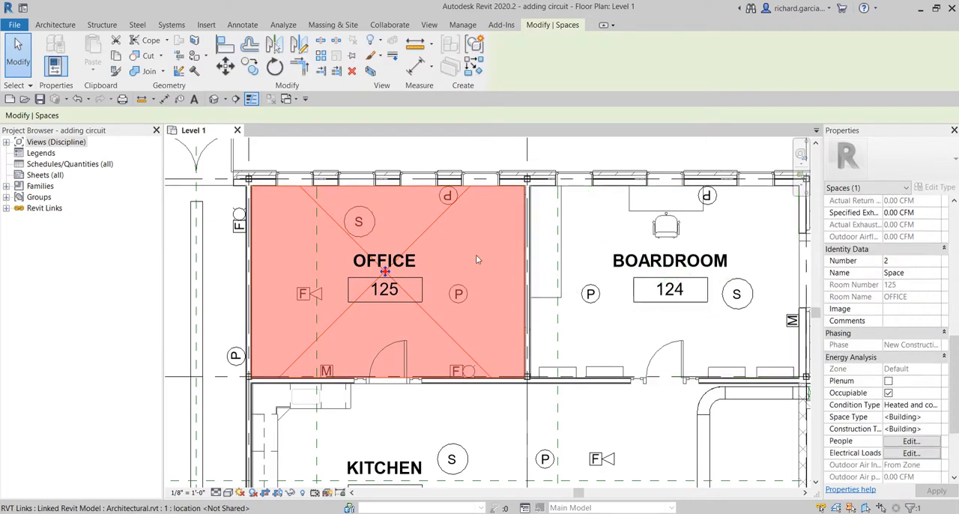
left_click(546, 163)
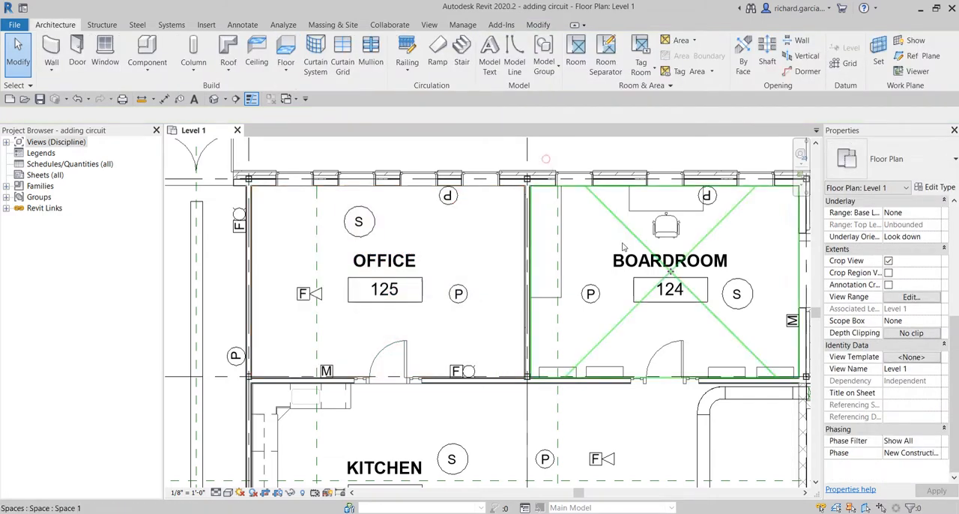
Step: Compare the number and name of the space in Boardroom 124 with its room number and room name
left_click(603, 207)
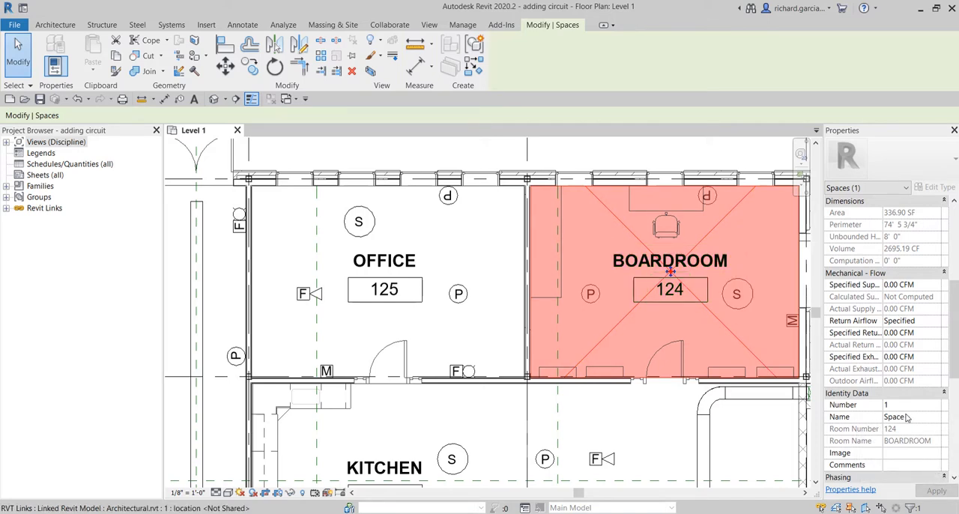
left_click(909, 444)
left_click(870, 432)
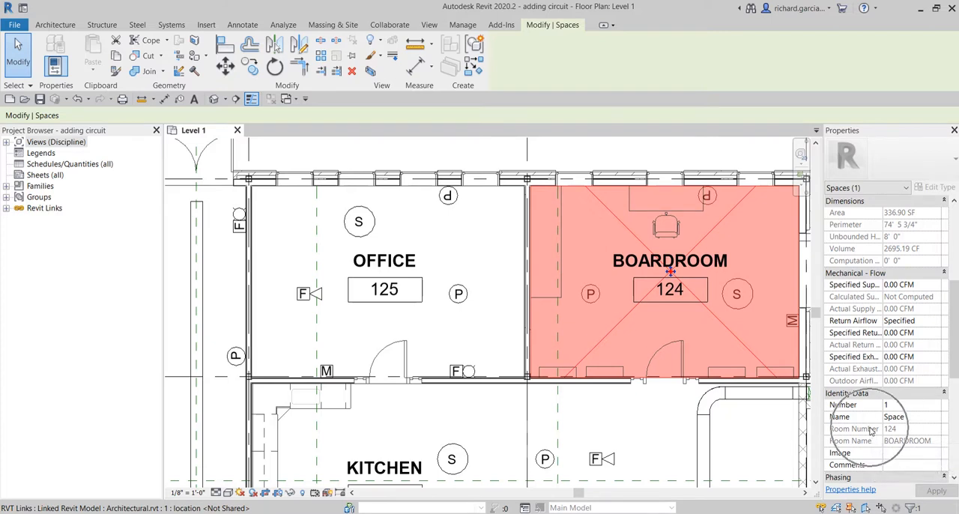
left_click(907, 420)
left_click(906, 417)
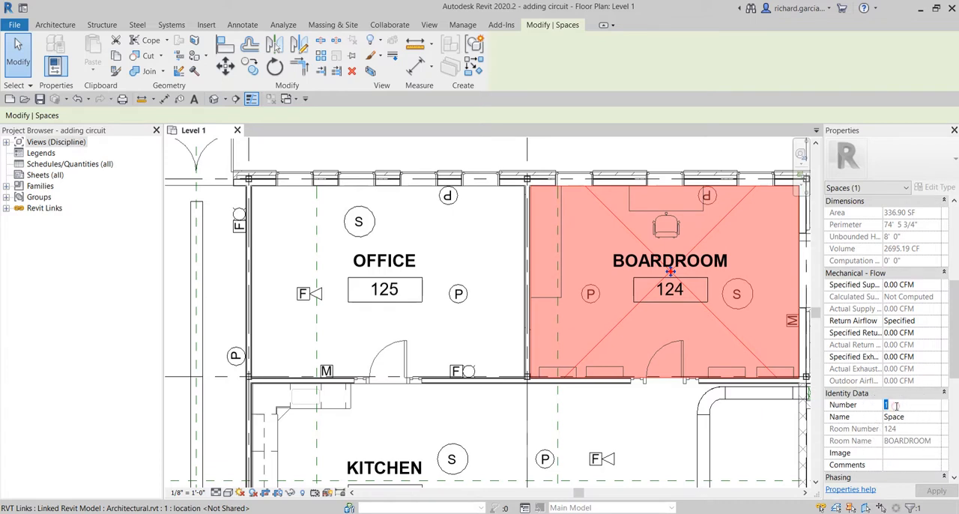
left_click(895, 405)
left_click(666, 153)
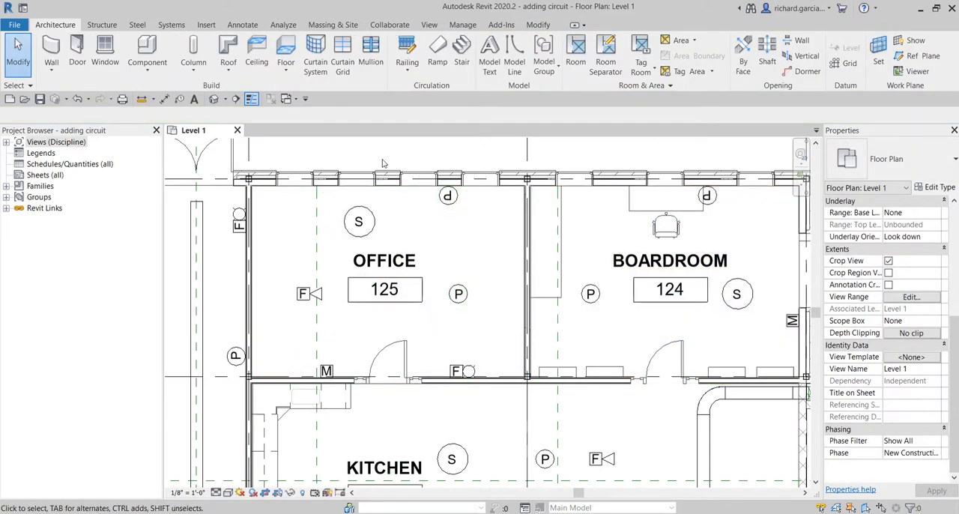
Step: Assign the architectural room names and numbers to the spaces on all levels with Space Naming
left_click(284, 25)
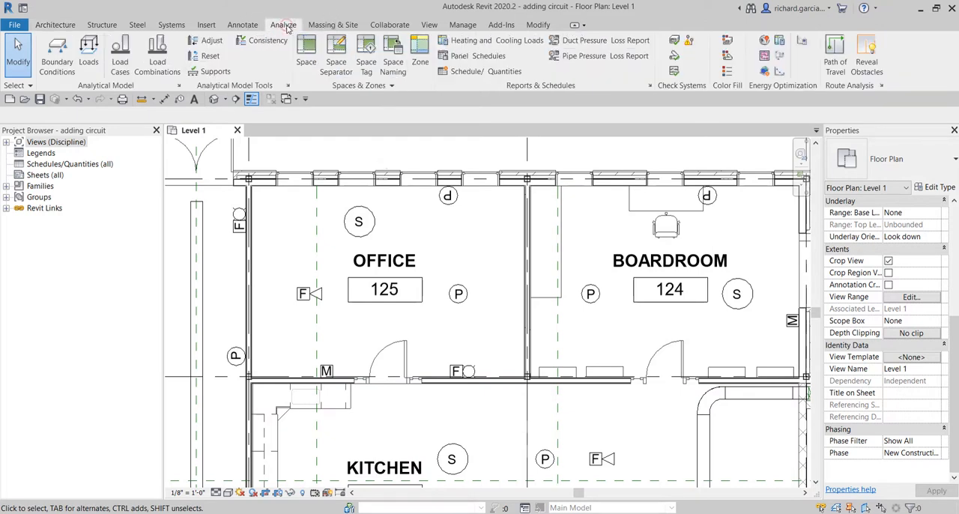
left_click(395, 51)
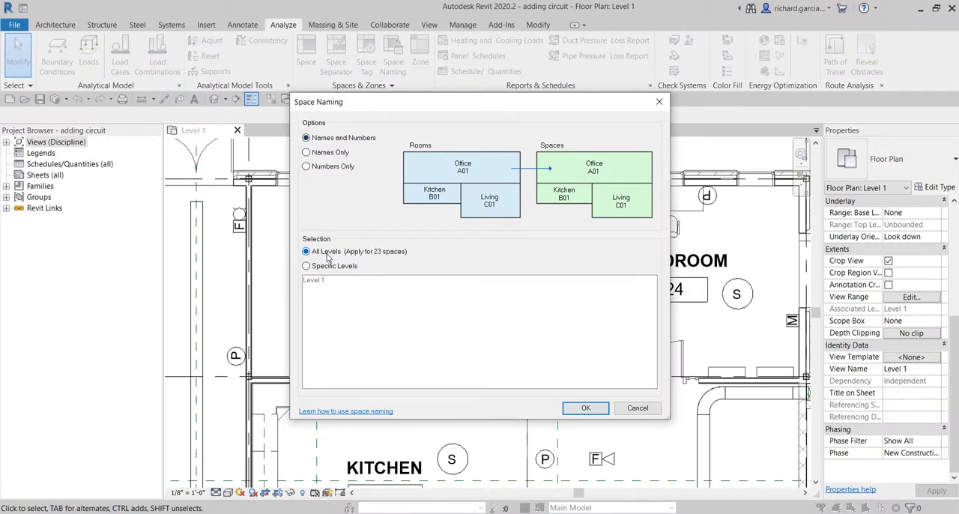
left_click(583, 407)
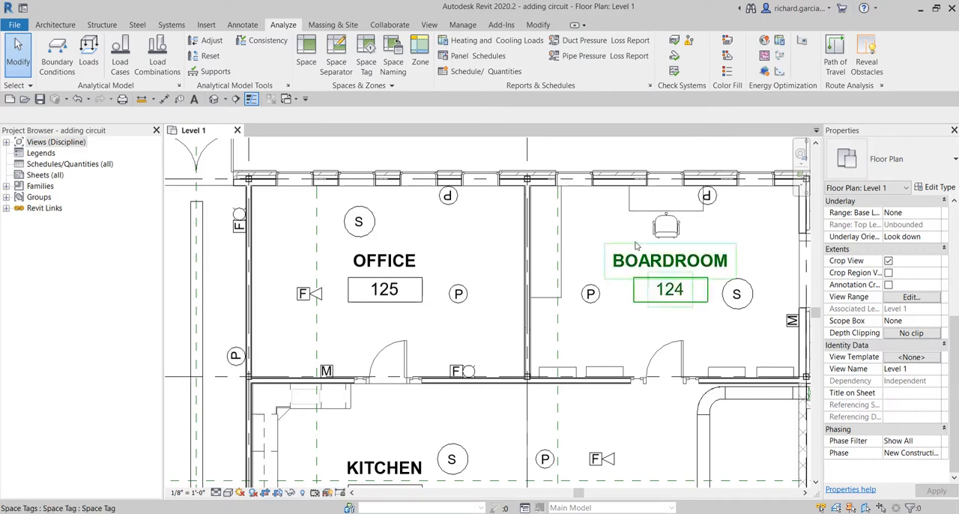
Step: Verify the numbers and names of the Office 125, Boardroom 124 and Kitchen 110 spaces, and clear the selection
left_click(428, 232)
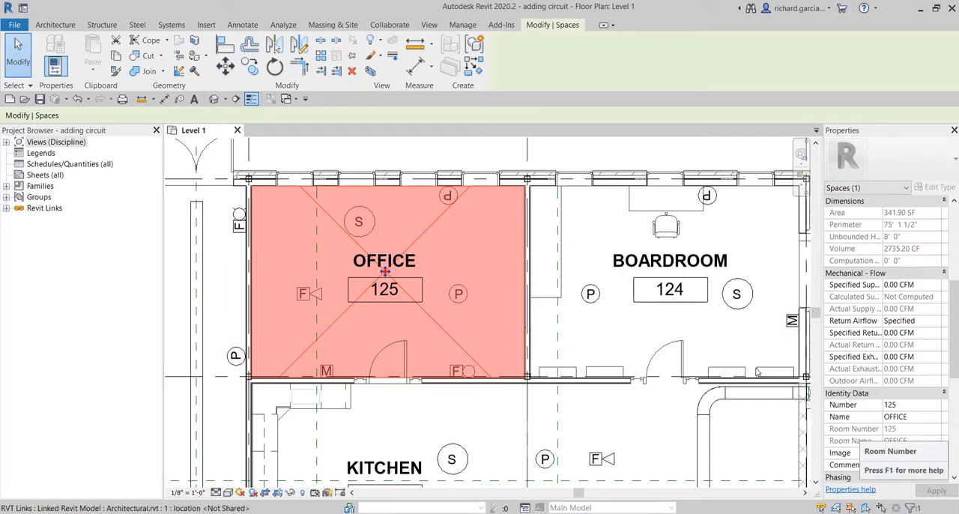
left_click(728, 335)
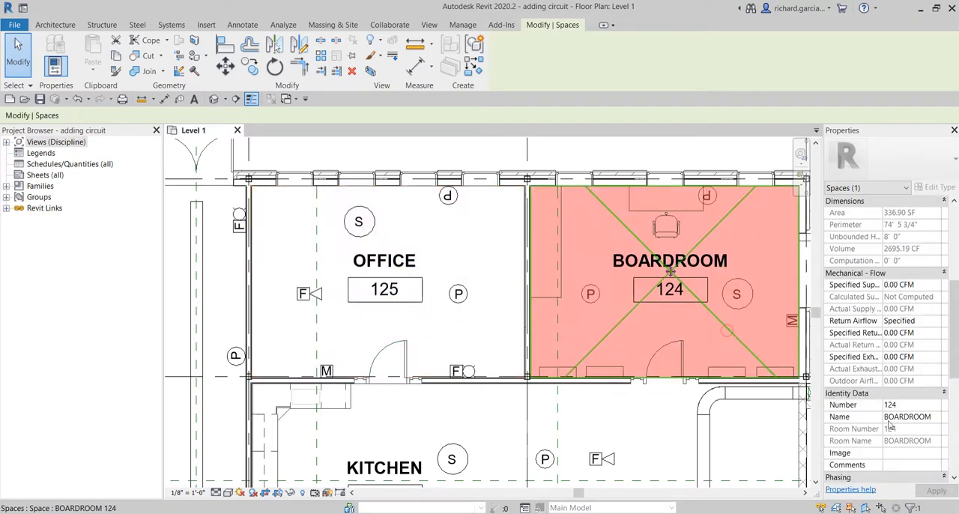
scroll(477, 335, "down", 3)
middle_click_drag(529, 402, 528, 240)
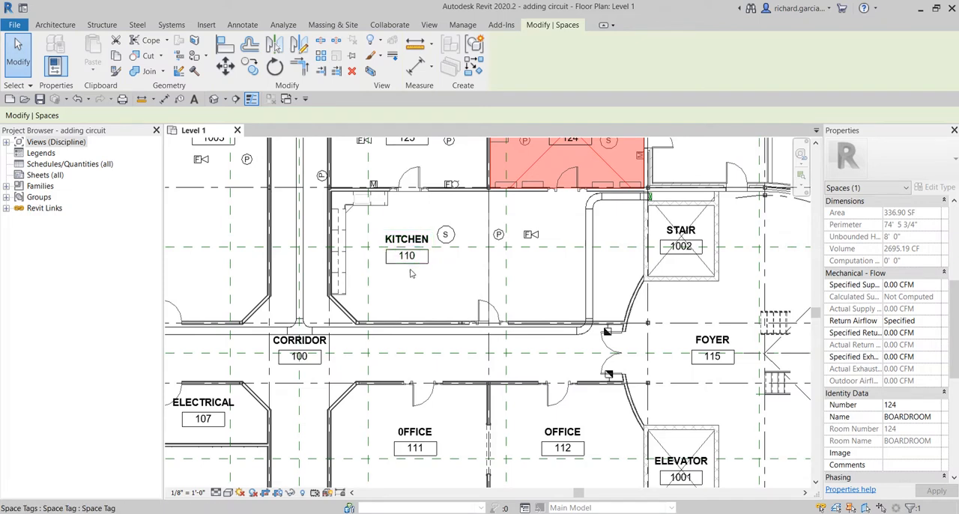
left_click(438, 282)
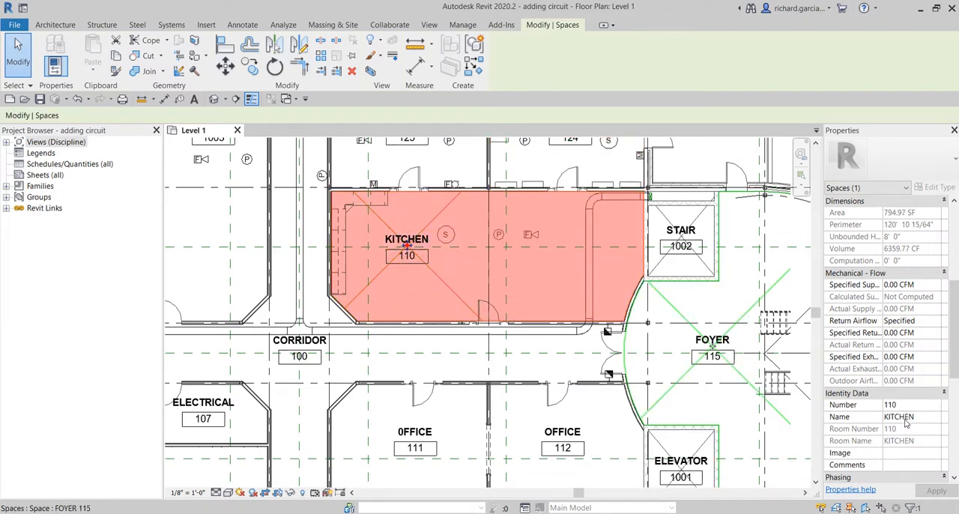
middle_click_drag(604, 278, 705, 397)
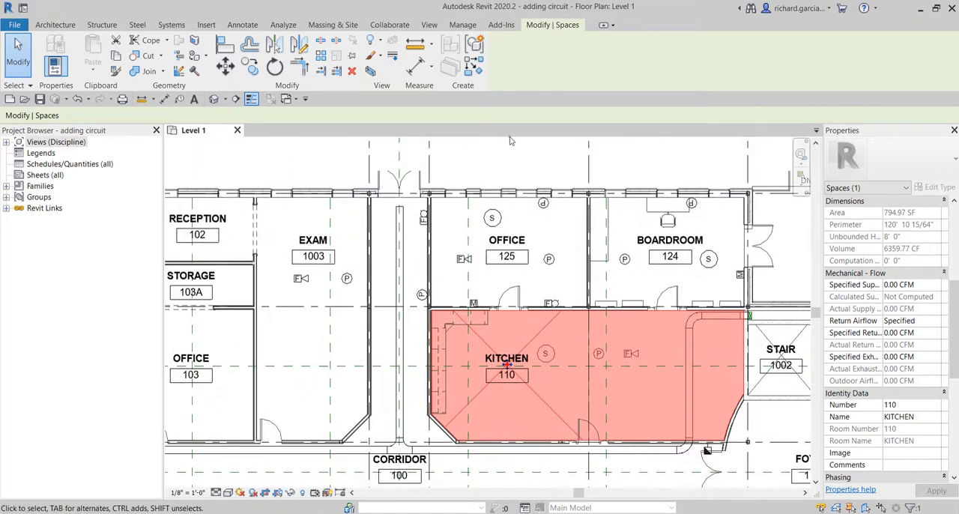
key("Escape")
Step: Create a fire alarm circuit on panel FACP-01 for the smoke detector in Office 125
scroll(506, 262, "up", 4)
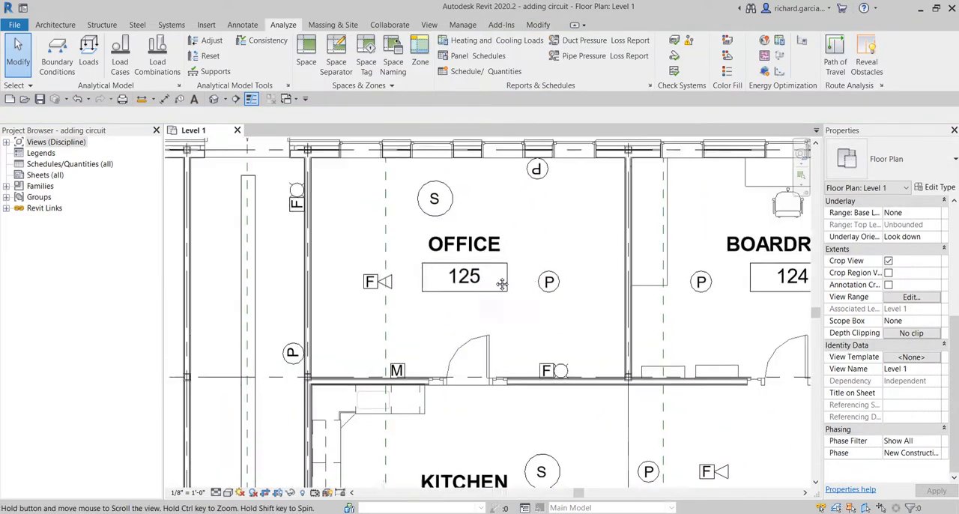
middle_click_drag(502, 283, 463, 294)
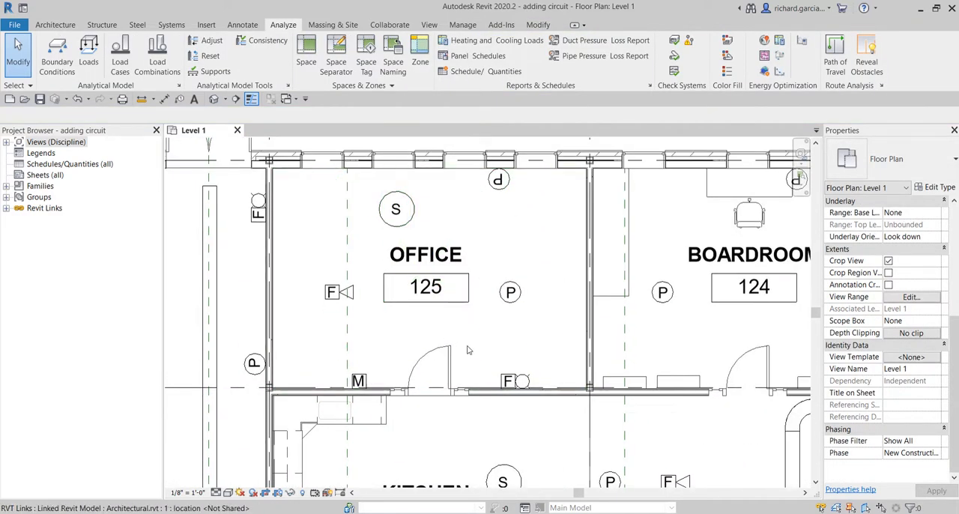
left_click(410, 227)
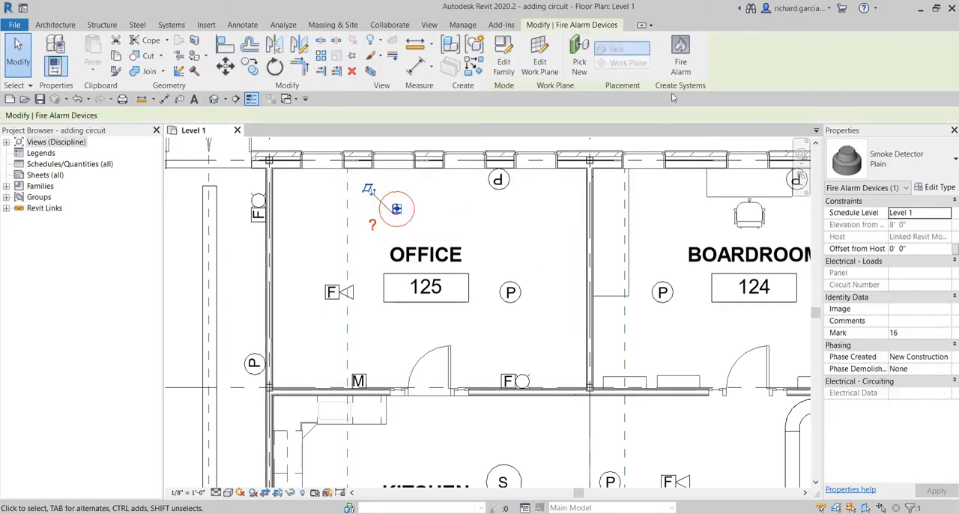
left_click(680, 53)
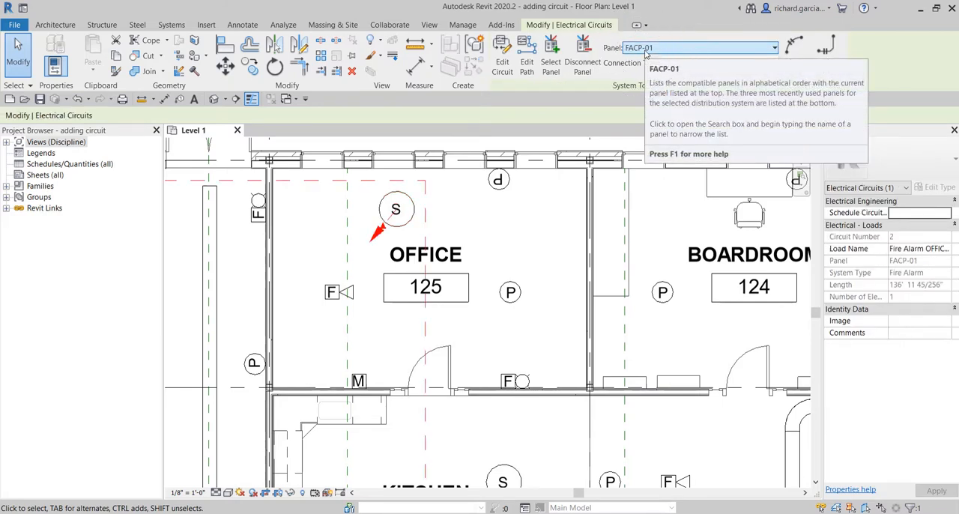
Step: Add the other five fire alarm devices in Office 125 to the smoke detector's circuit and finish editing the circuit
left_click(502, 60)
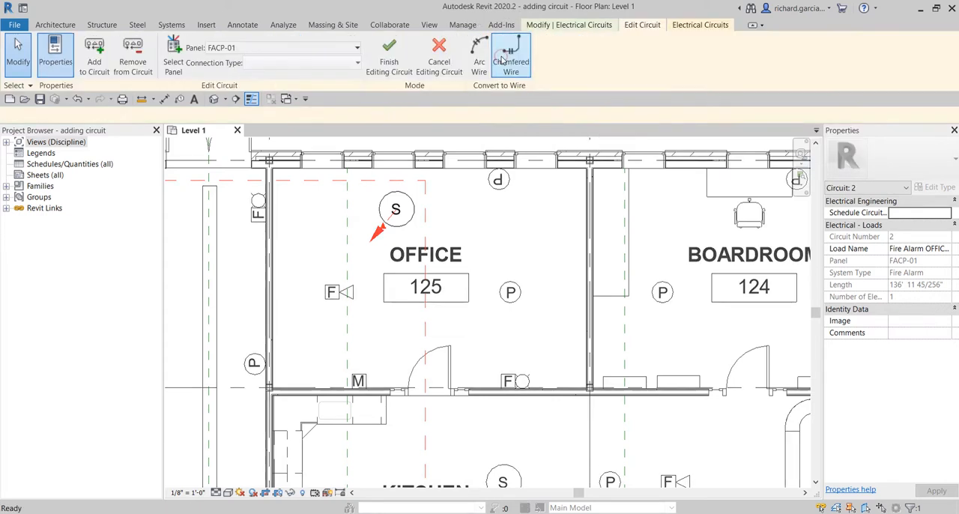
left_click(499, 182)
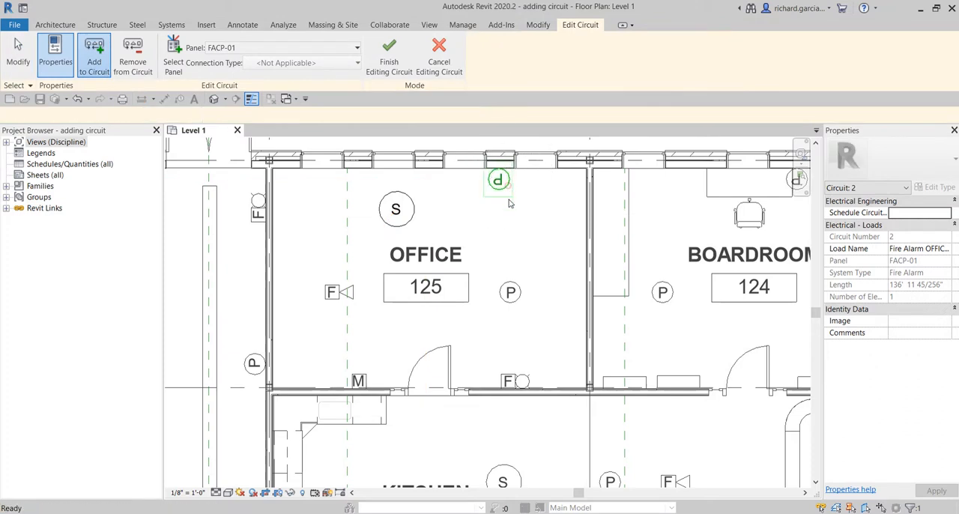
left_click(510, 292)
left_click(510, 382)
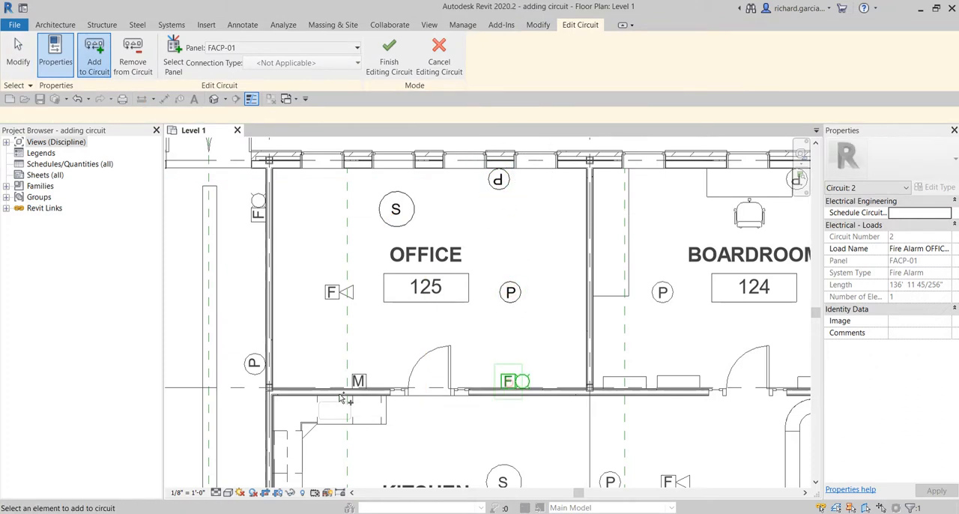
left_click(358, 381)
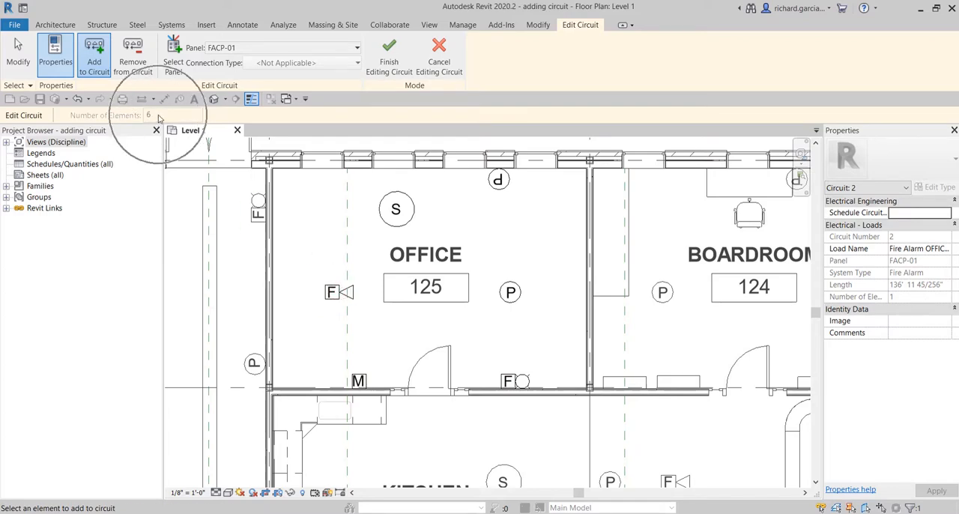
left_click(389, 56)
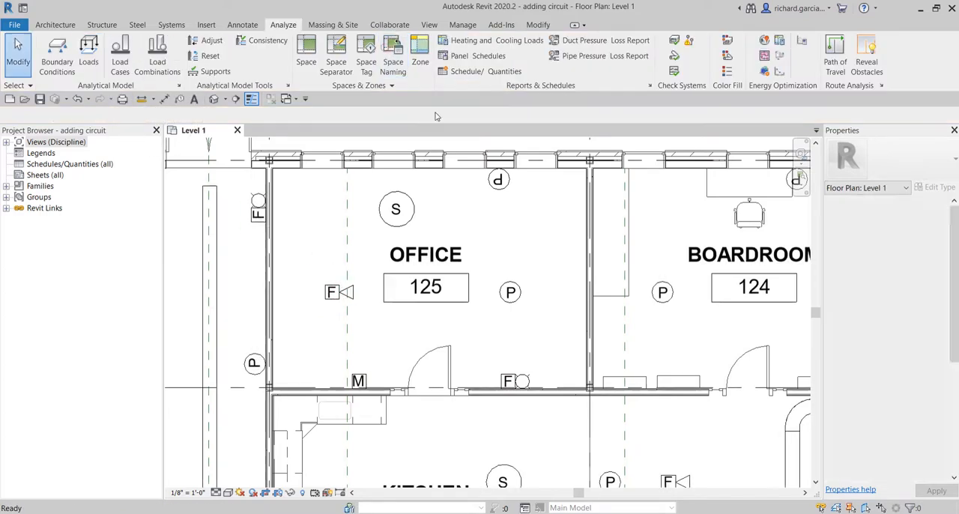
Step: Create a fire alarm circuit for the smoke detector in Kitchen 110 and assign it to panel FACP-02
scroll(552, 242, "down", 3)
middle_click_drag(554, 242, 463, 111)
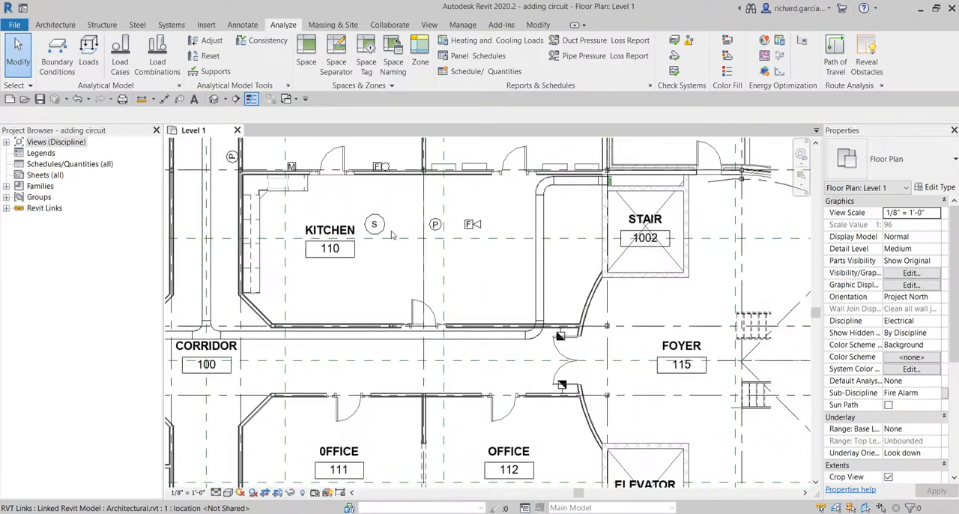
middle_click_drag(442, 288, 447, 289)
scroll(481, 349, "up", 1)
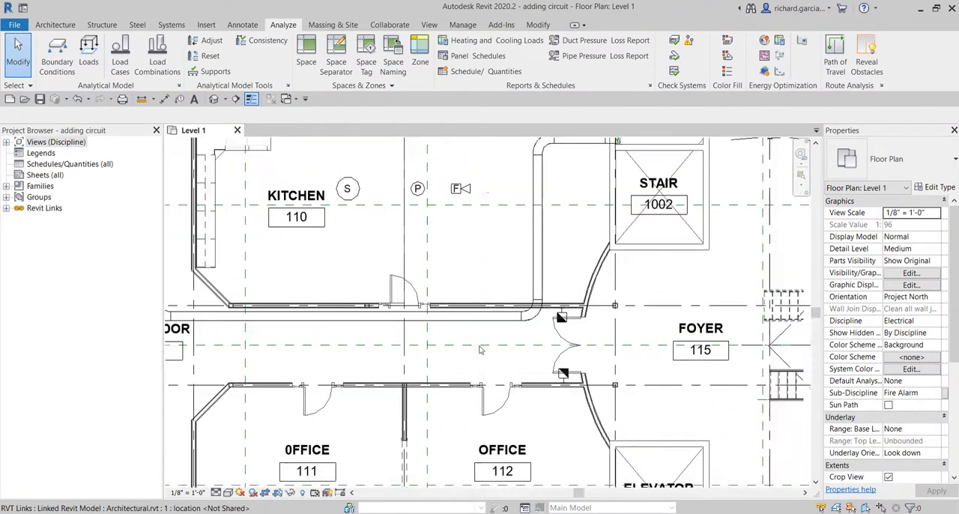
middle_click_drag(503, 366, 591, 384)
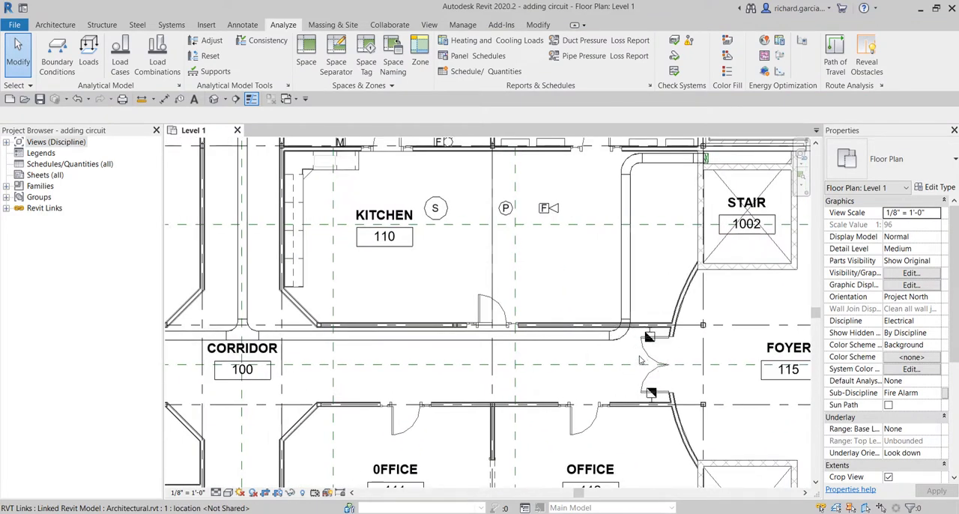
middle_click_drag(464, 252, 520, 310)
scroll(500, 285, "up", 1)
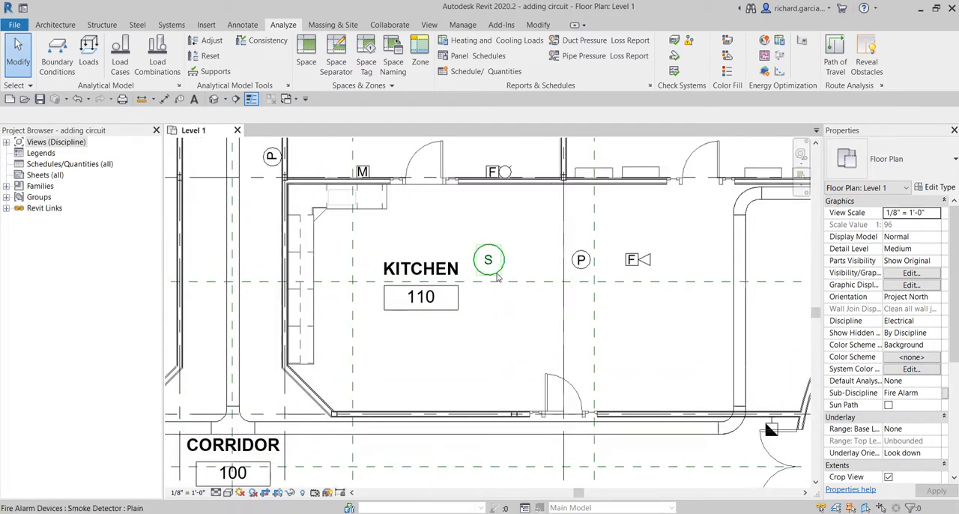
left_click(496, 277)
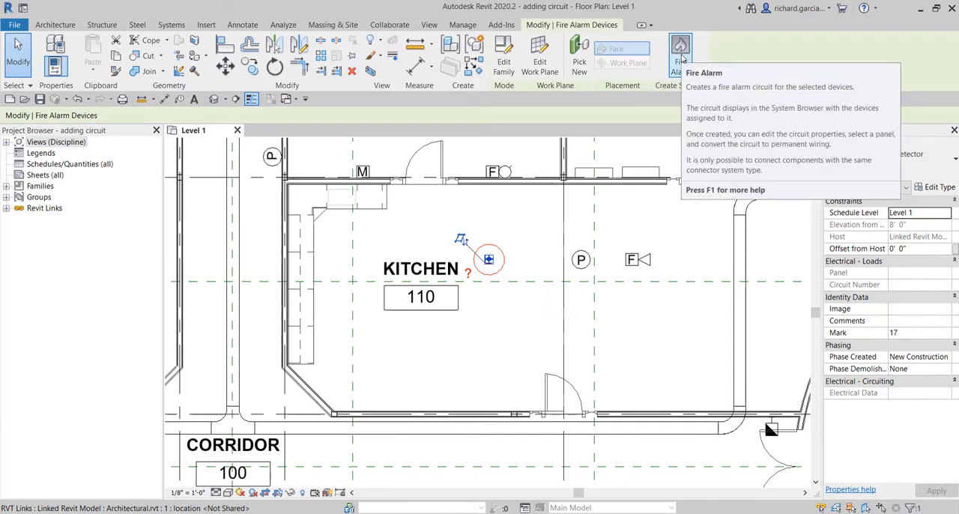
left_click(680, 57)
left_click(674, 48)
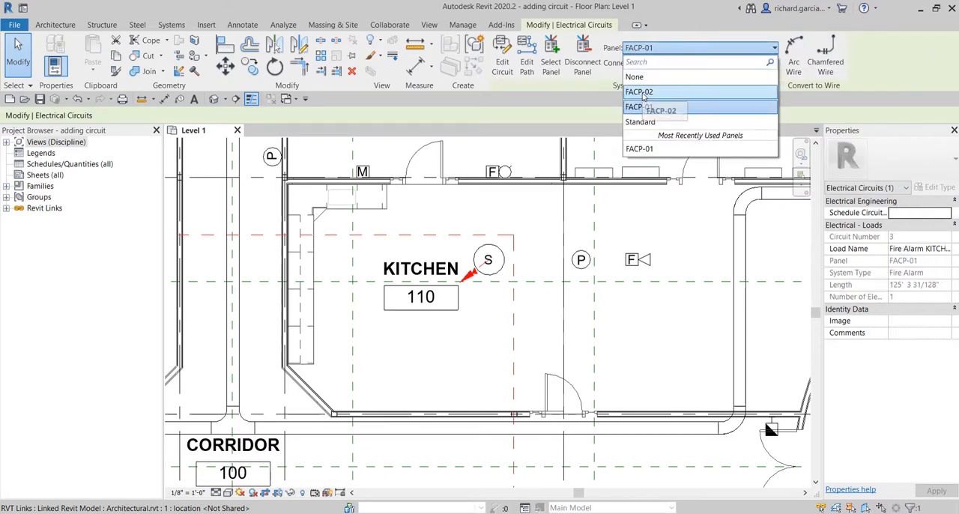
left_click(642, 92)
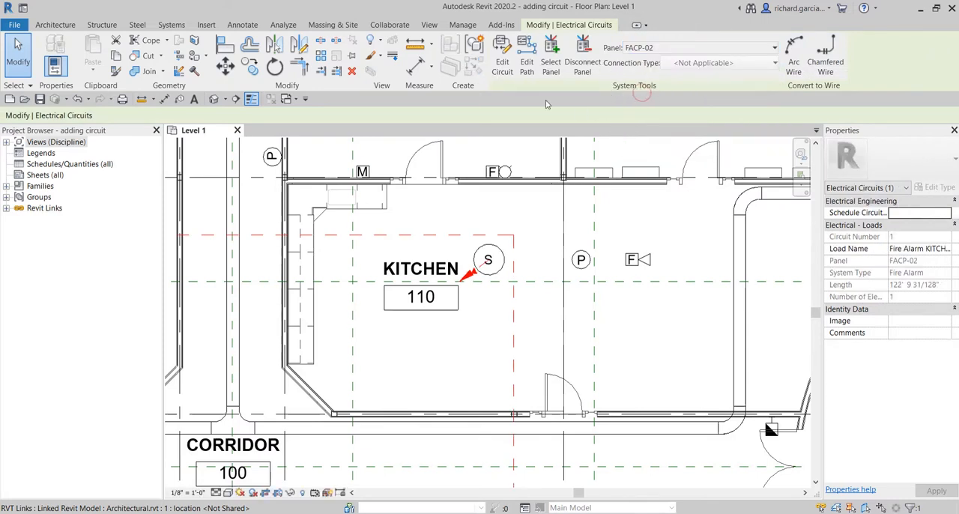
Step: Add the Kitchen 110 strobe speaker and horn and both hold-open devices at the corridor's double door to the circuit, and finish editing
left_click(502, 60)
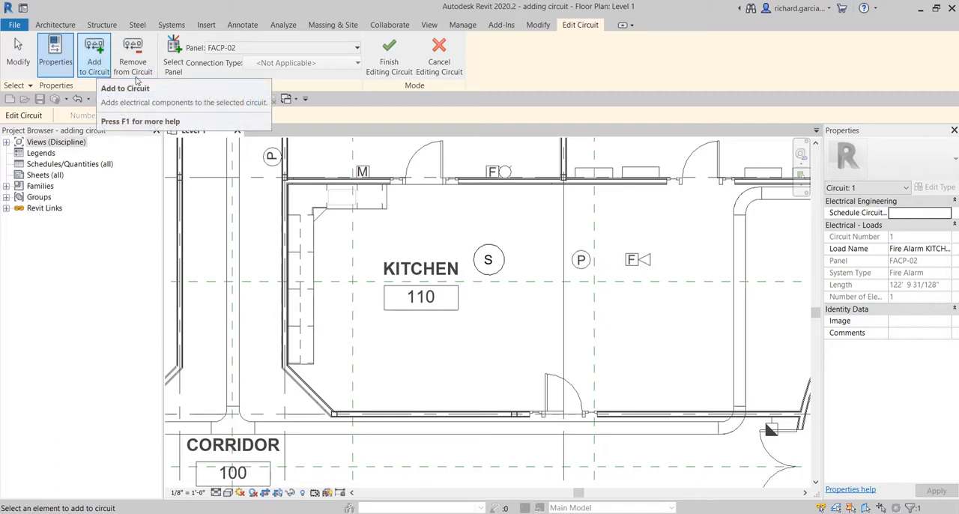
left_click(581, 267)
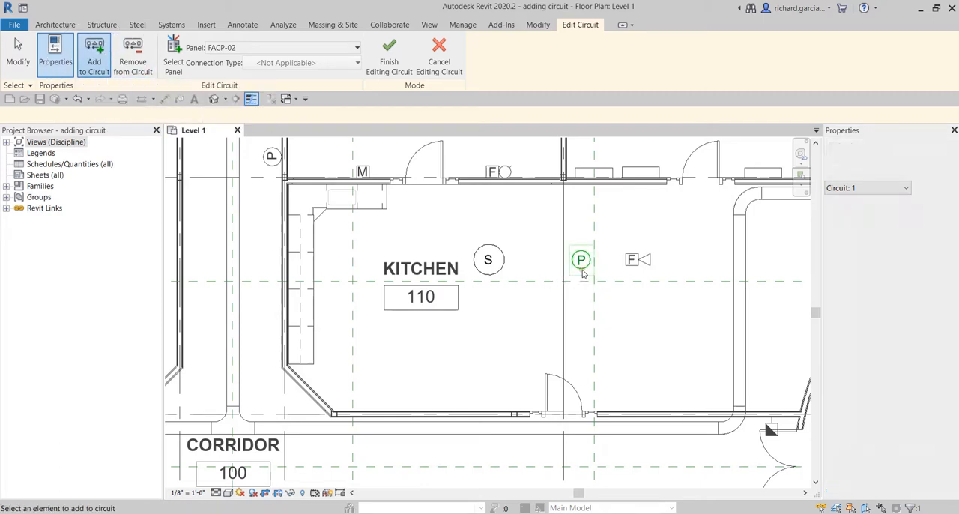
left_click(637, 260)
scroll(656, 302, "down", 2)
scroll(639, 282, "up", 1)
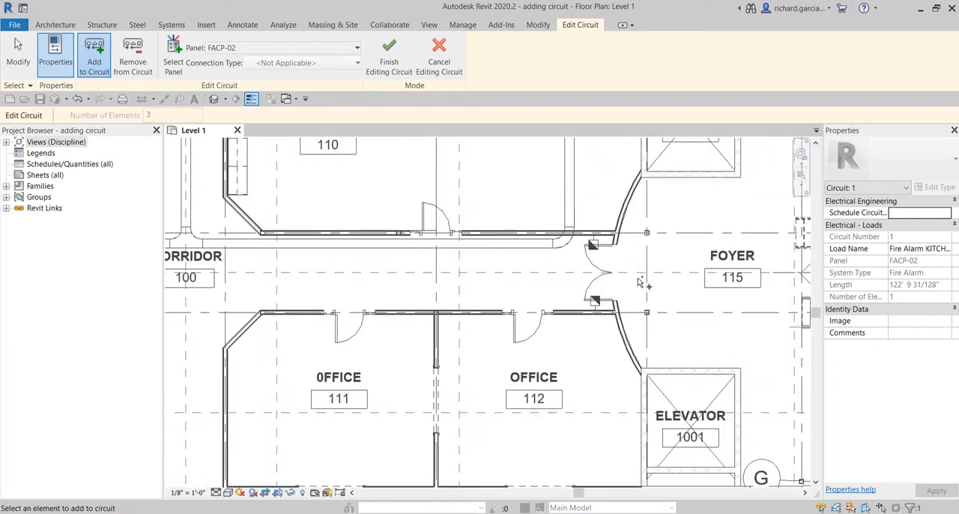
left_click(592, 244)
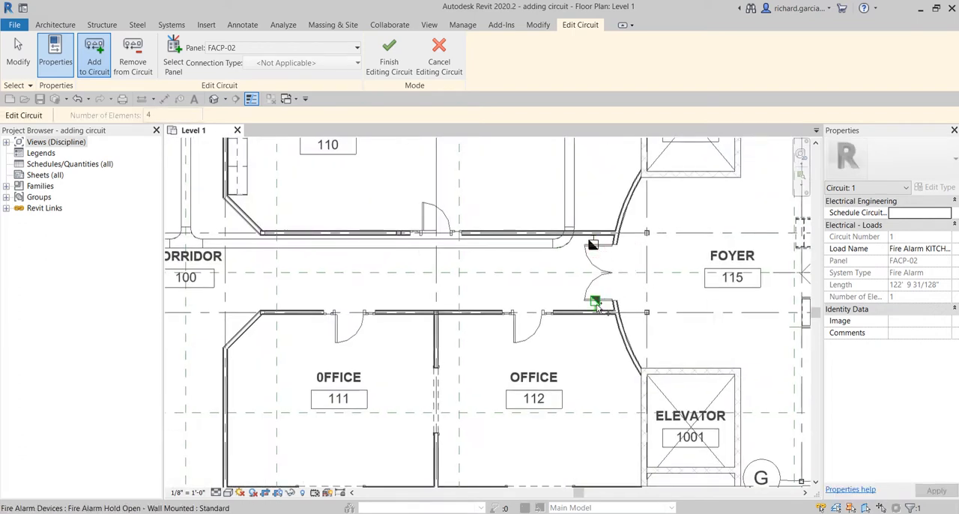
left_click(595, 304)
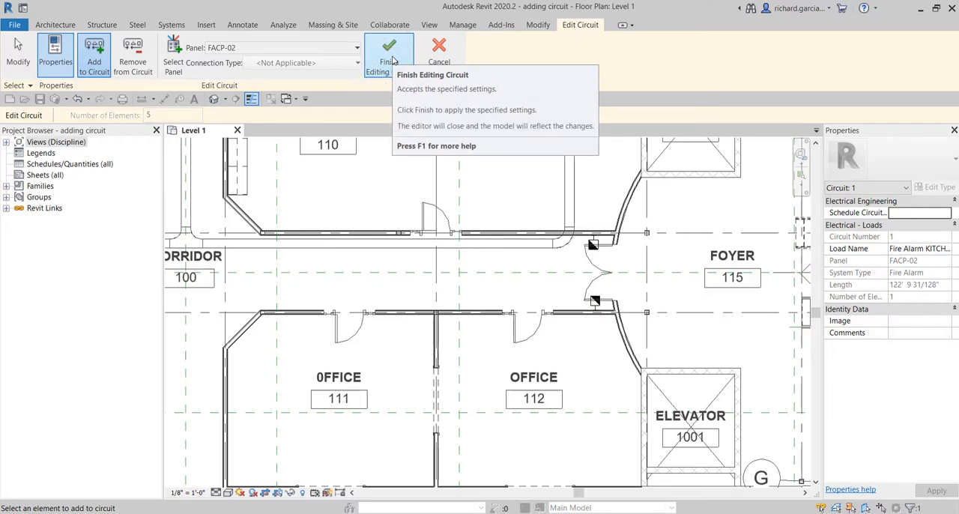
left_click(393, 60)
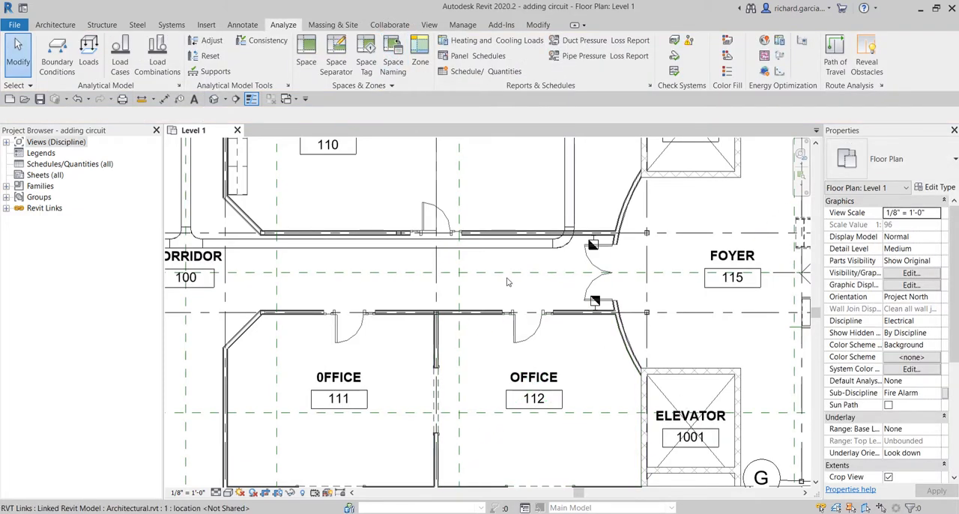
Step: Check the panel and circuit number of the lower hold-open device at the corridor's double door, and clear the selection
left_click(594, 301)
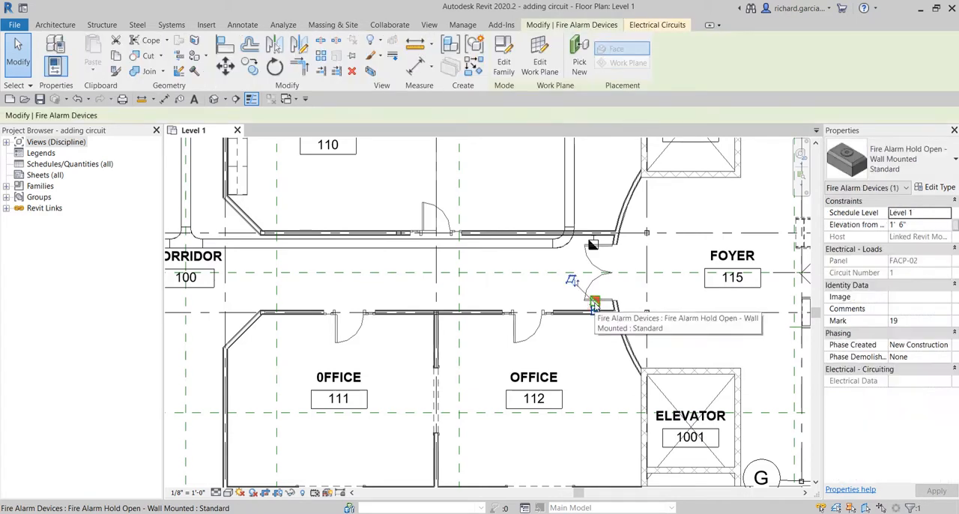
left_click(513, 204)
scroll(514, 198, "down", 1)
middle_click_drag(513, 202, 563, 277)
key("Escape")
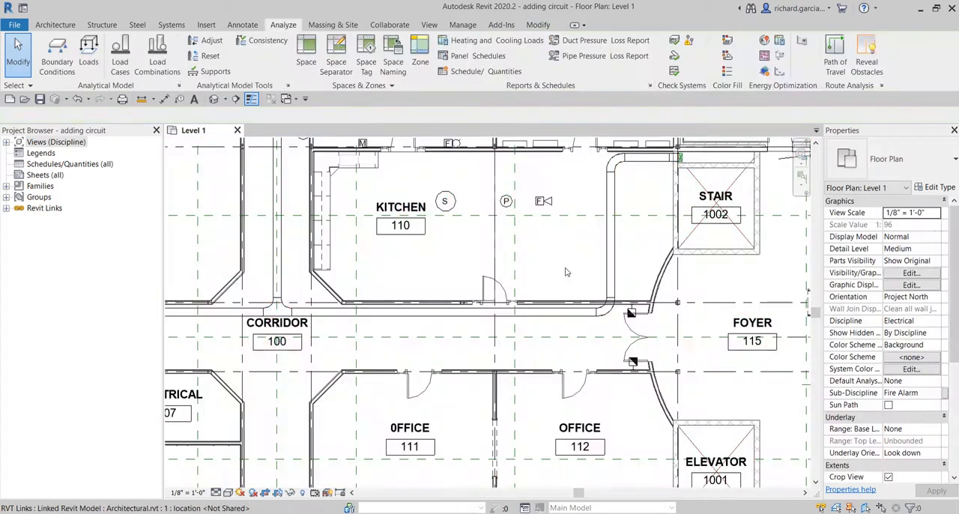
Step: Shorten the load name of the Office 125 fire alarm circuit to OFFICE 125
scroll(563, 270, "down", 1)
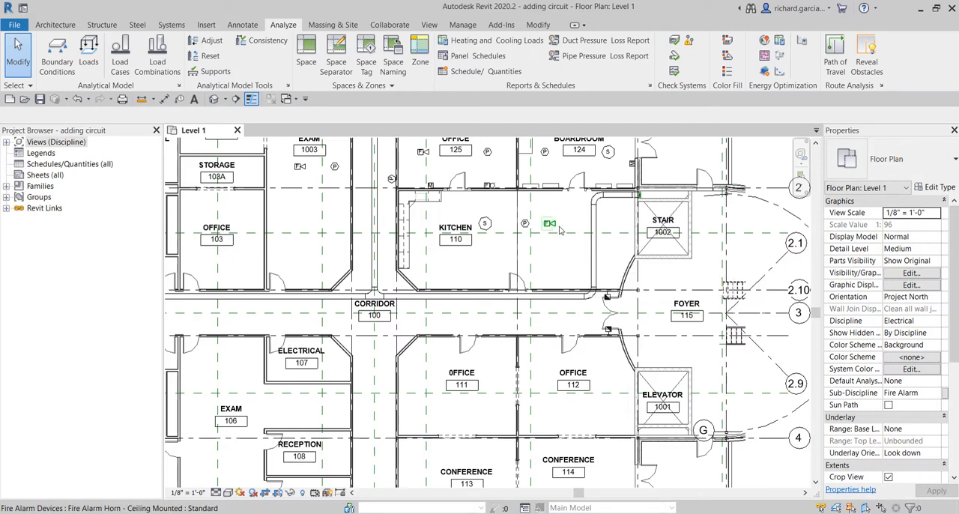
scroll(543, 157, "up", 2)
middle_click_drag(596, 210, 609, 295)
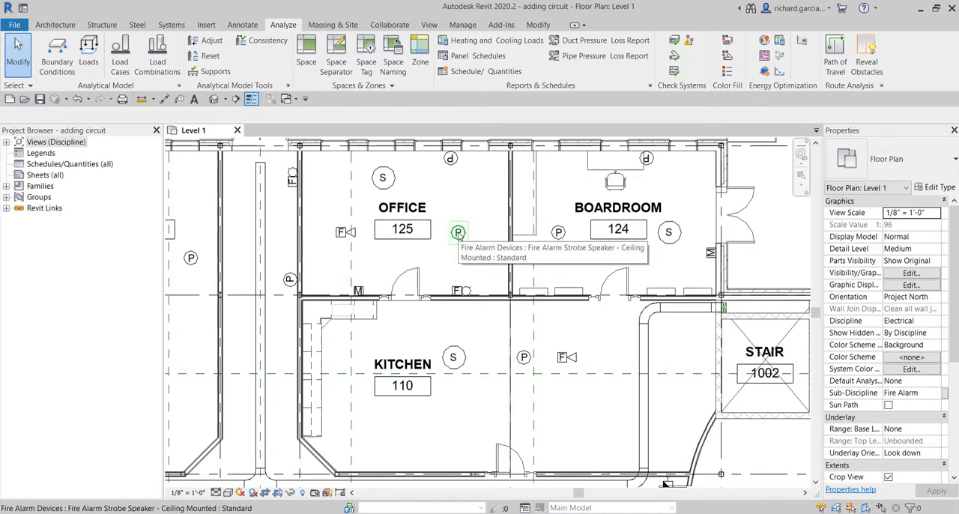
key("Tab")
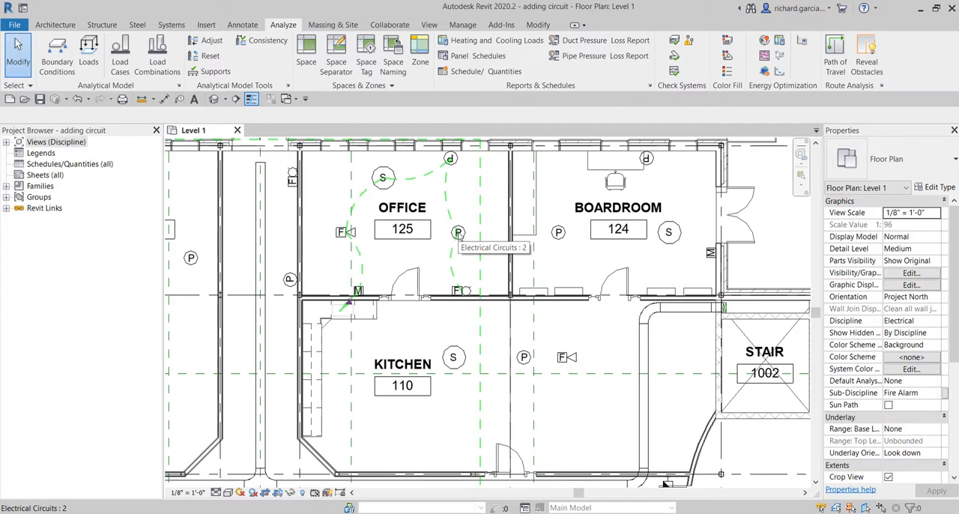
left_click(459, 236)
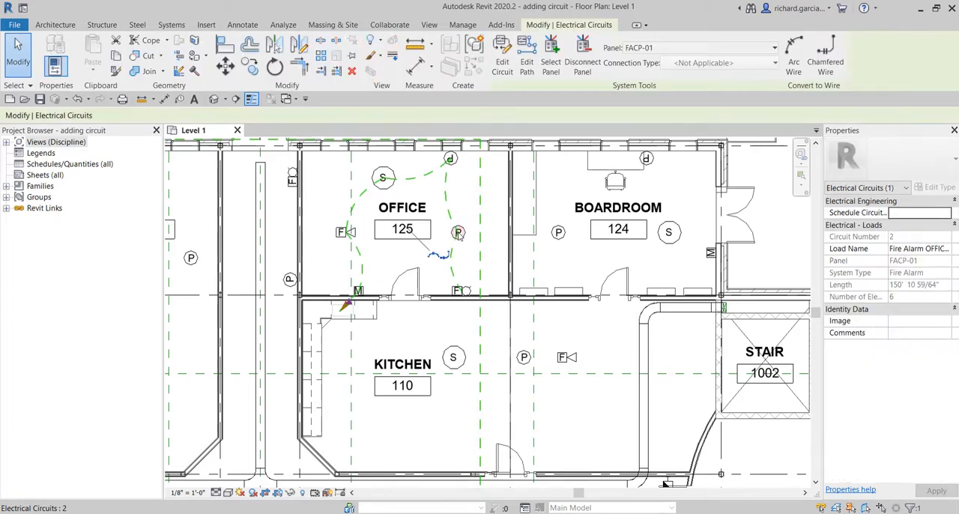
left_click(915, 253)
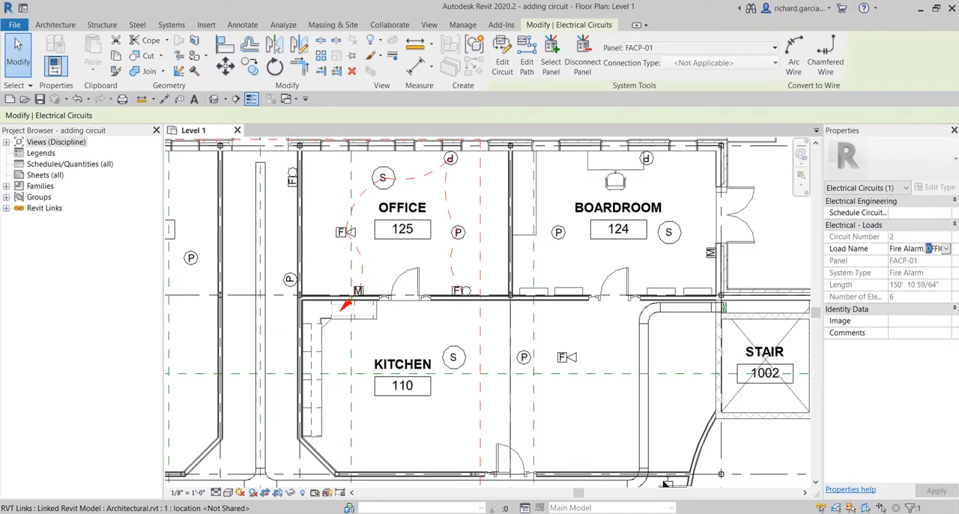
left_click(927, 249)
left_click_drag(926, 248, 870, 249)
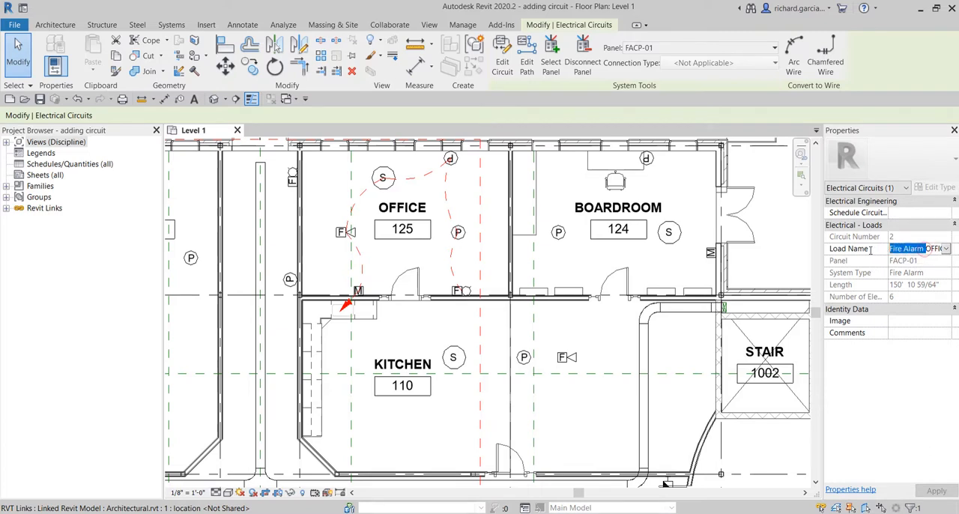
key("Delete")
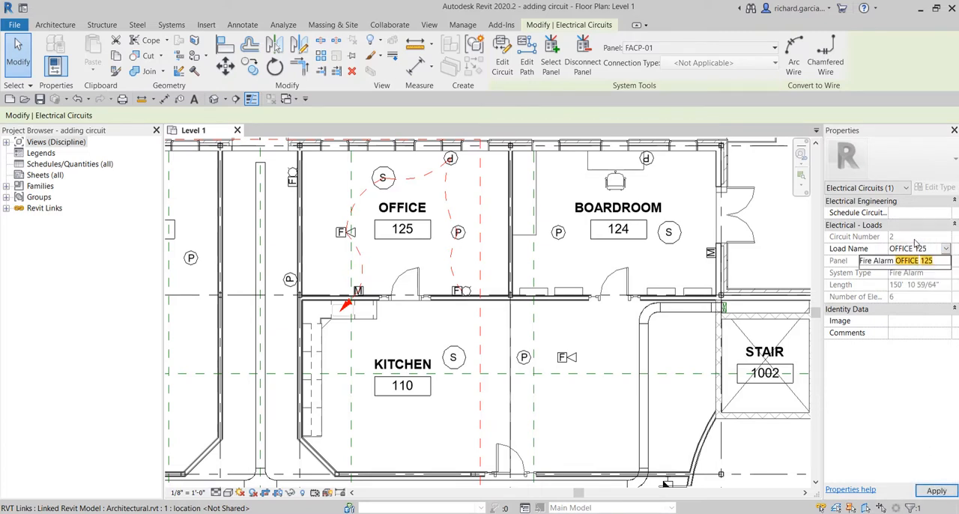
key("Return")
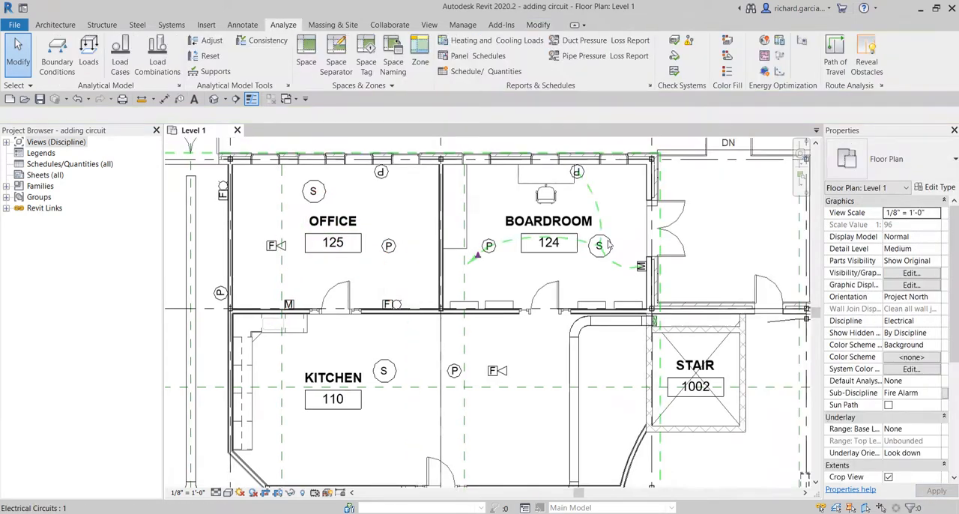
Step: Shorten the load name of the Kitchen 110 fire alarm circuit to KITCHEN 110 and apply the change
middle_click_drag(526, 413, 547, 299)
scroll(549, 300, "down", 3)
scroll(532, 298, "up", 2)
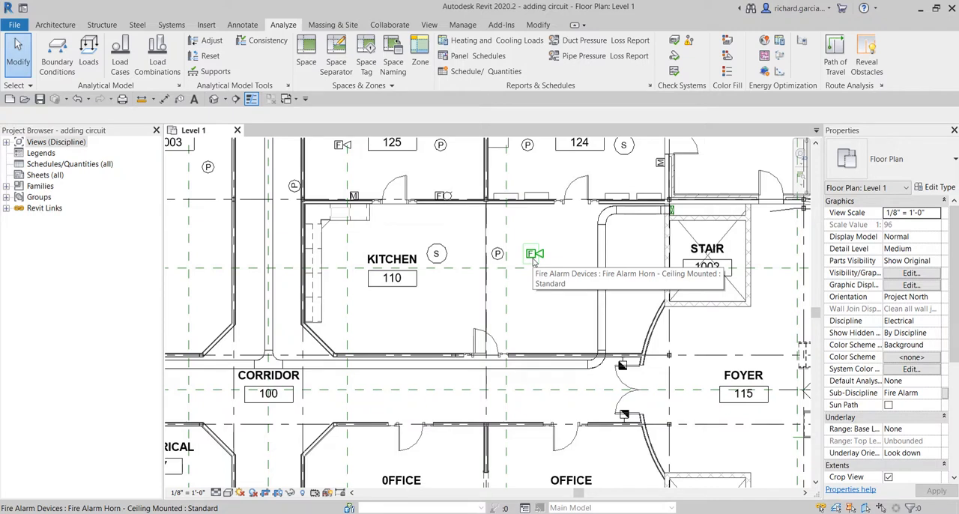
key("Tab")
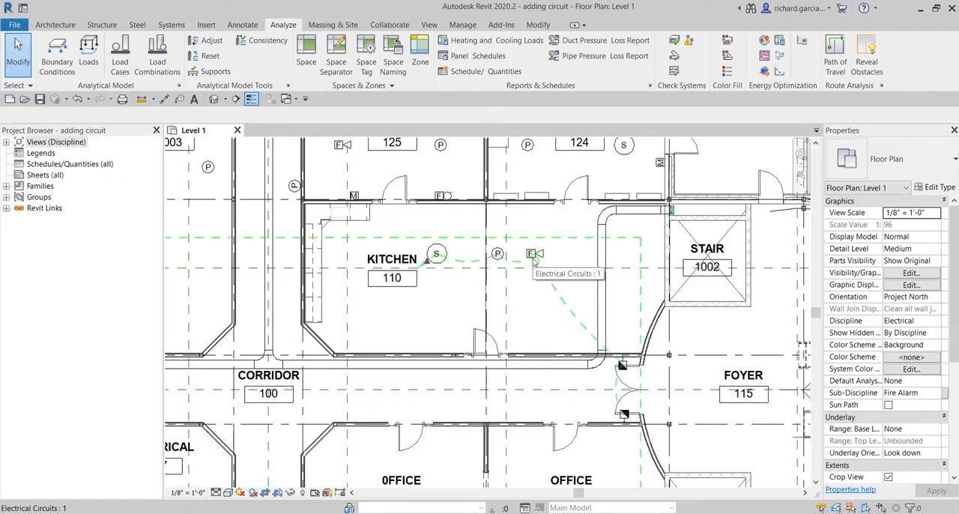
left_click(533, 259)
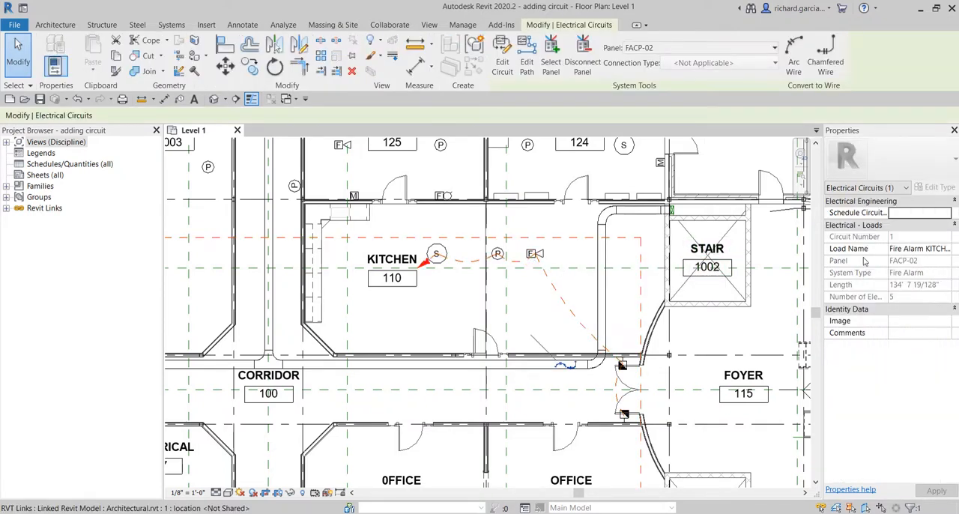
left_click(924, 251)
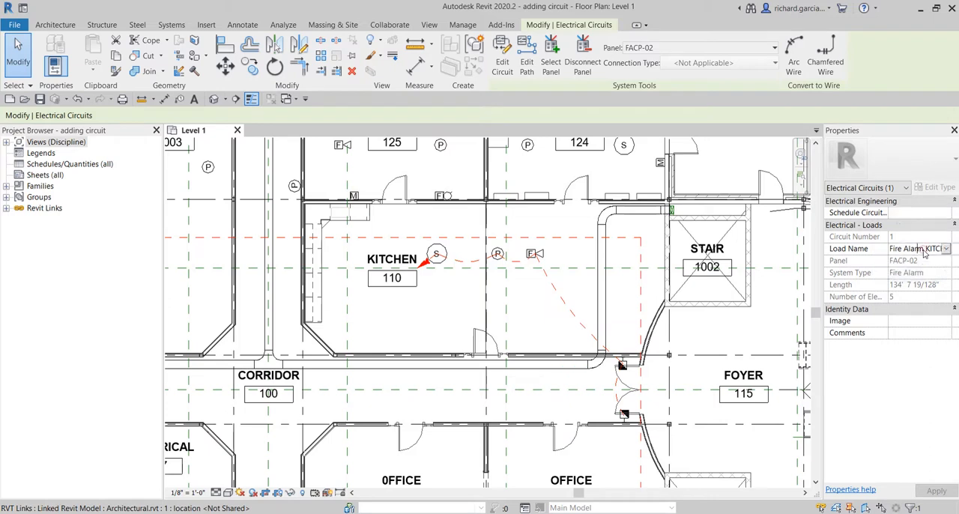
left_click_drag(923, 250, 849, 242)
key("Delete")
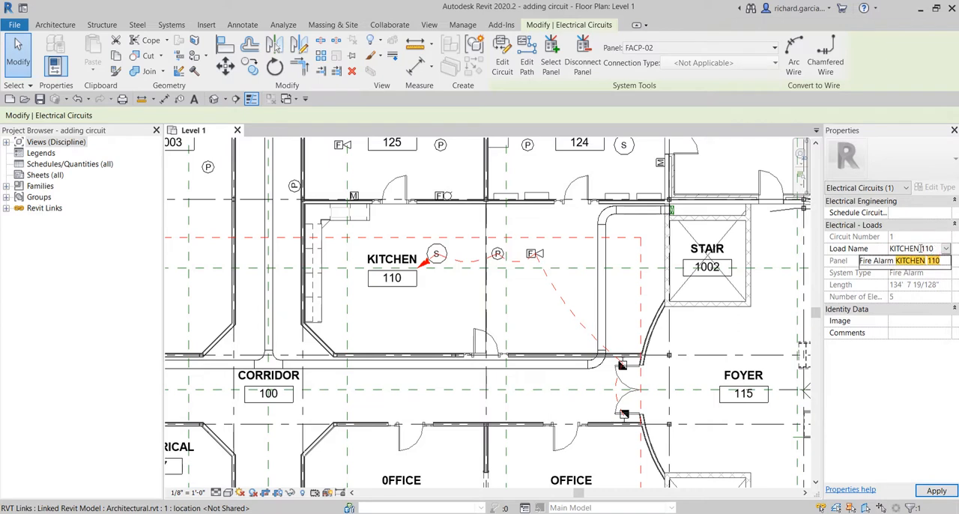
left_click(945, 491)
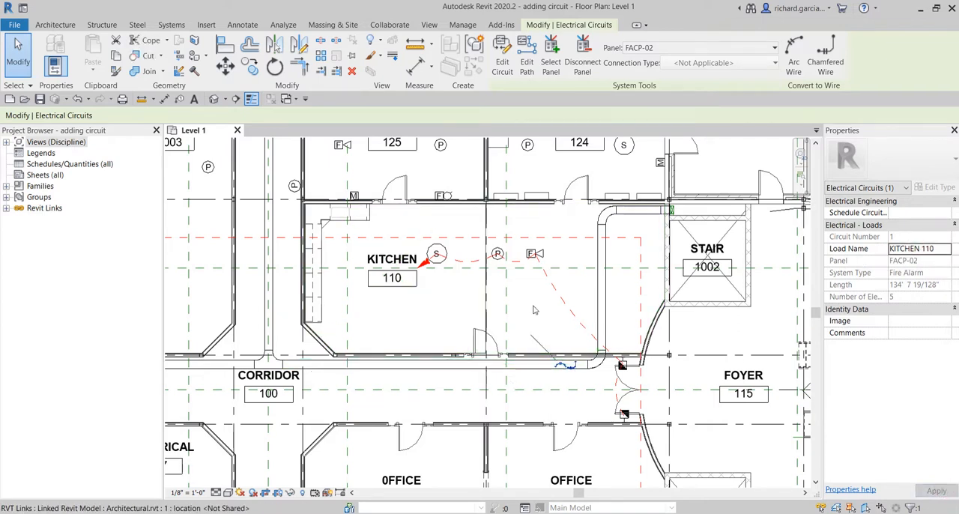
left_click(512, 283)
scroll(514, 282, "down", 2)
middle_click_drag(516, 280, 550, 350)
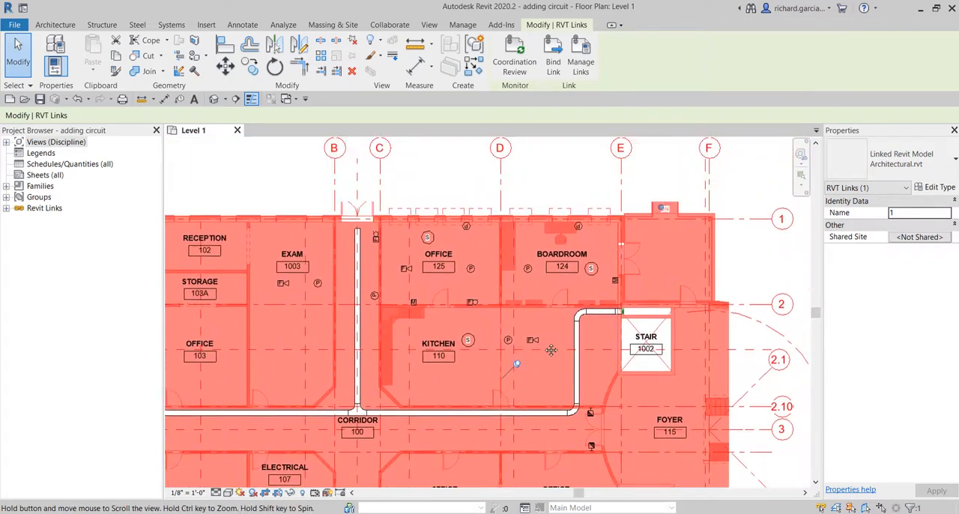
left_click(563, 178)
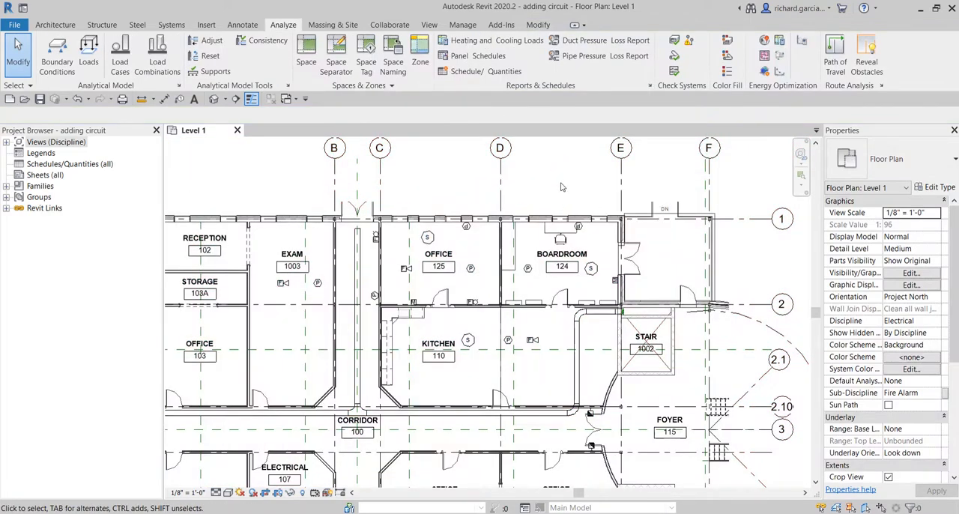
scroll(566, 276, "up", 2)
middle_click_drag(566, 280, 583, 266)
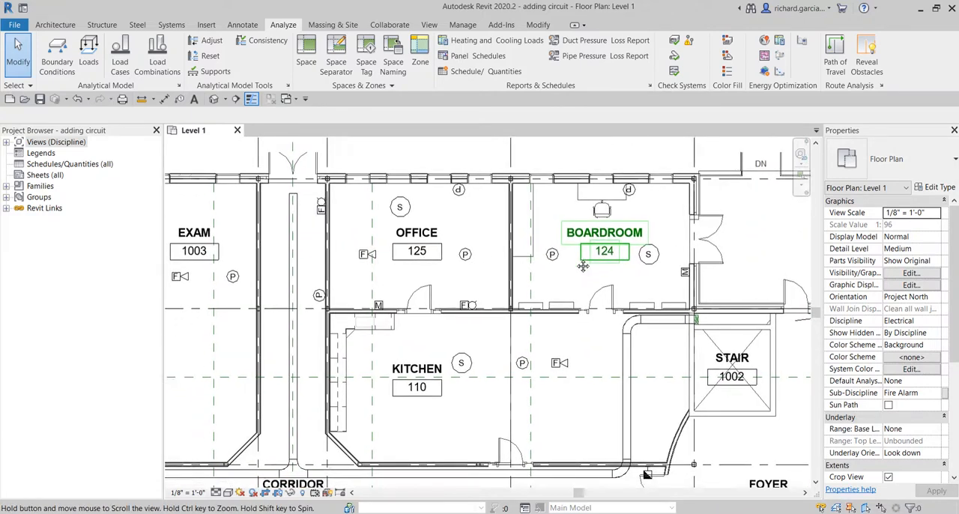